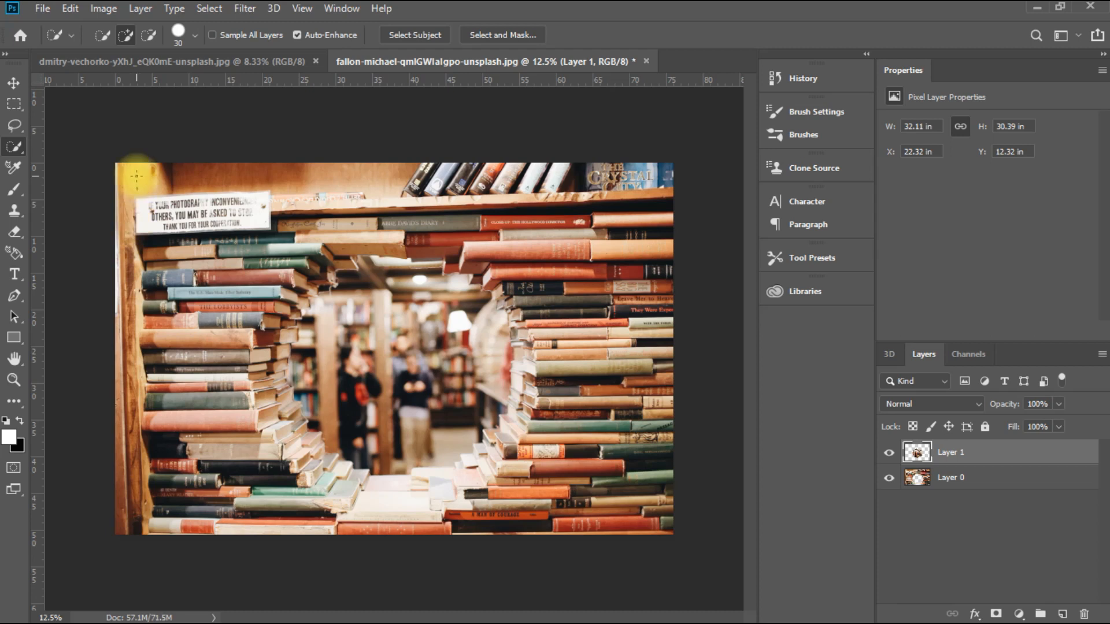
Step: Examine the separated bookshelf frame and background opening by hiding and showing Layer 0 and Layer 1 individually
left_click(16, 85)
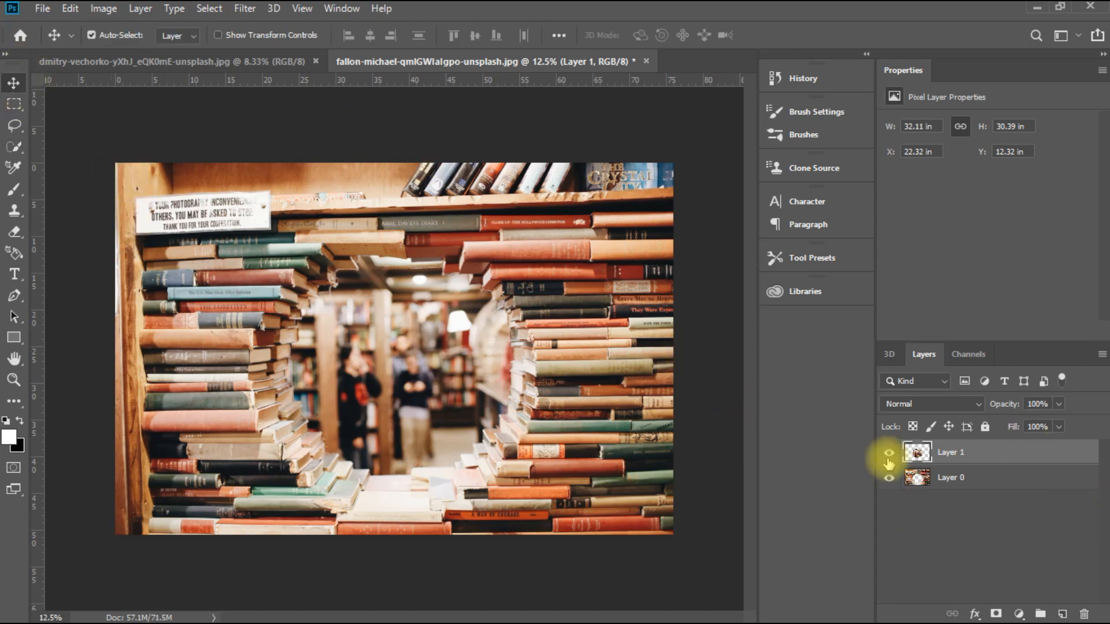
left_click(889, 479)
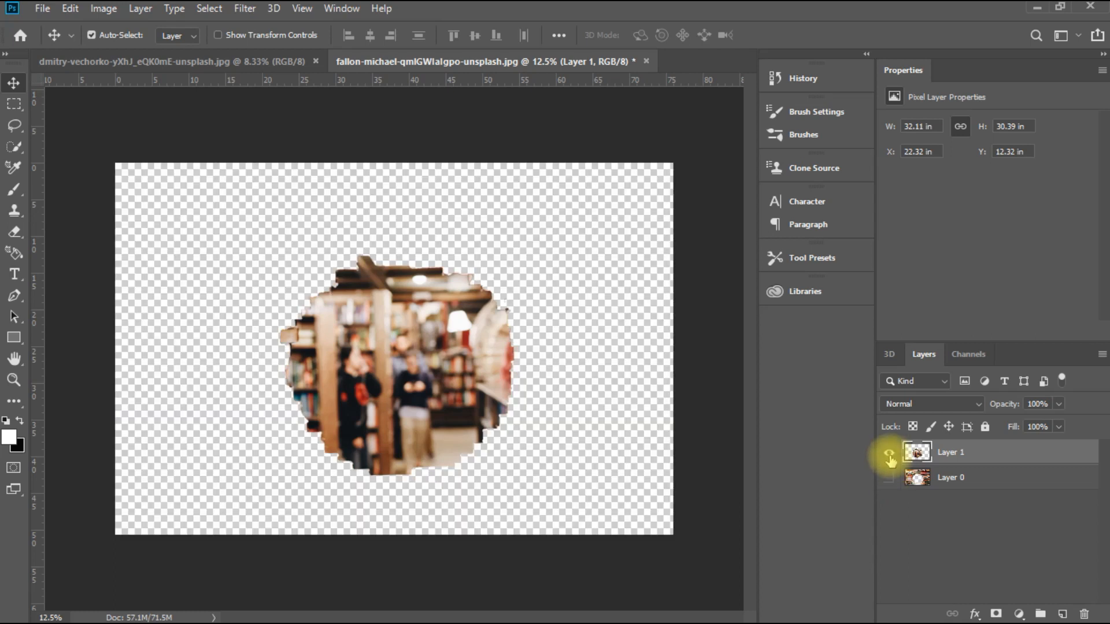
left_click(887, 451)
left_click(888, 455)
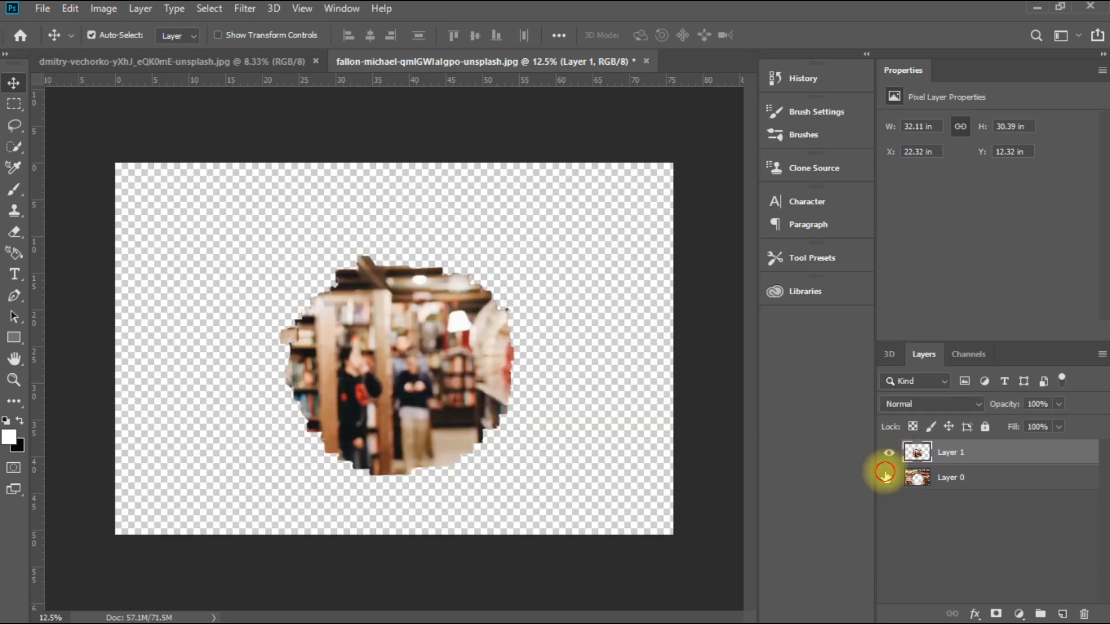
left_click(888, 477)
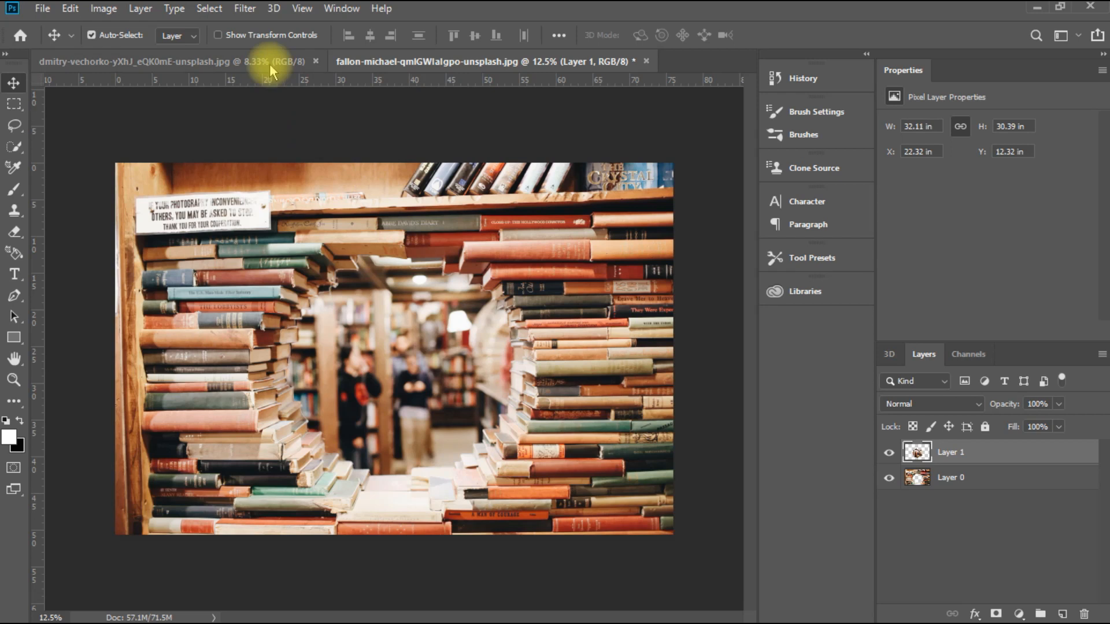
Step: Move the portrait of the woman into the bookshelf document as a new layer centred over the opening
left_click_drag(355, 204, 420, 133)
left_click(636, 284)
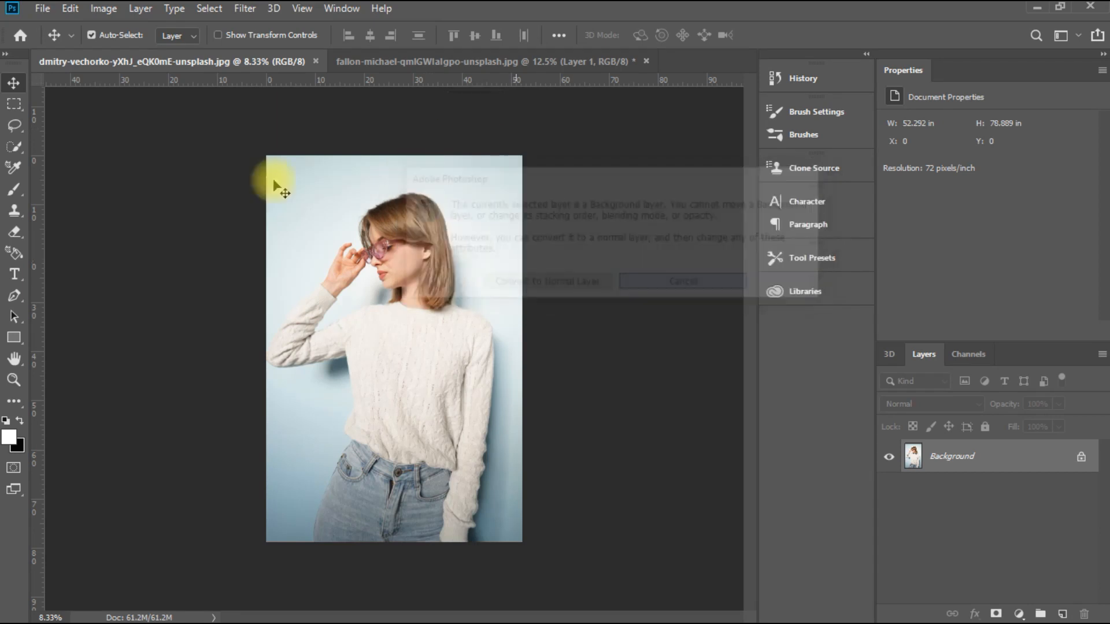
left_click(13, 84)
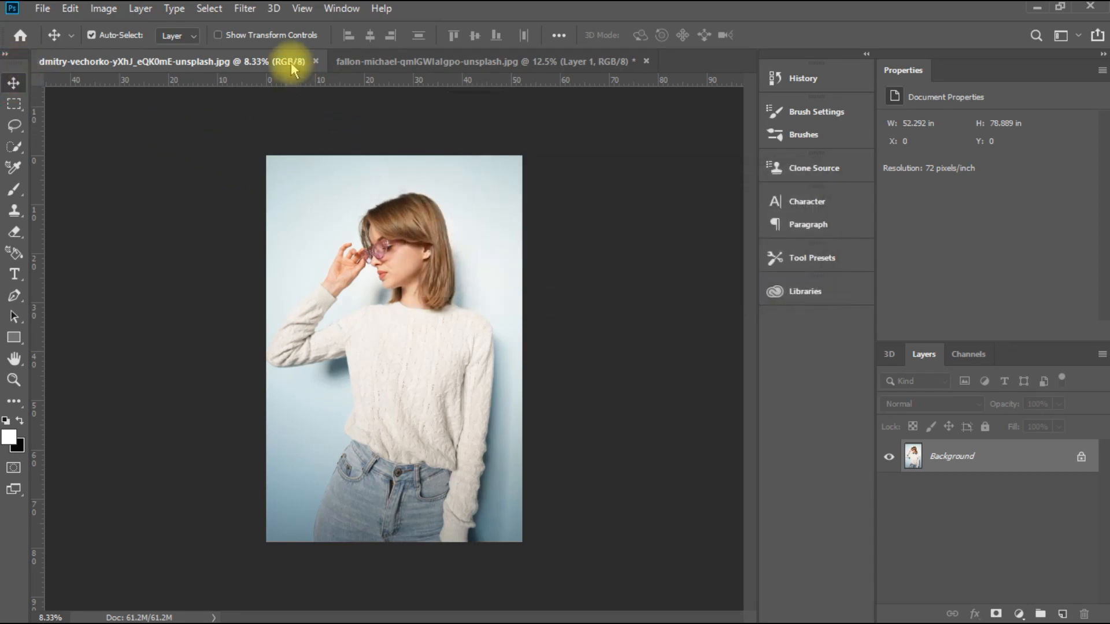
left_click_drag(292, 62, 318, 262)
left_click_drag(278, 318, 295, 222)
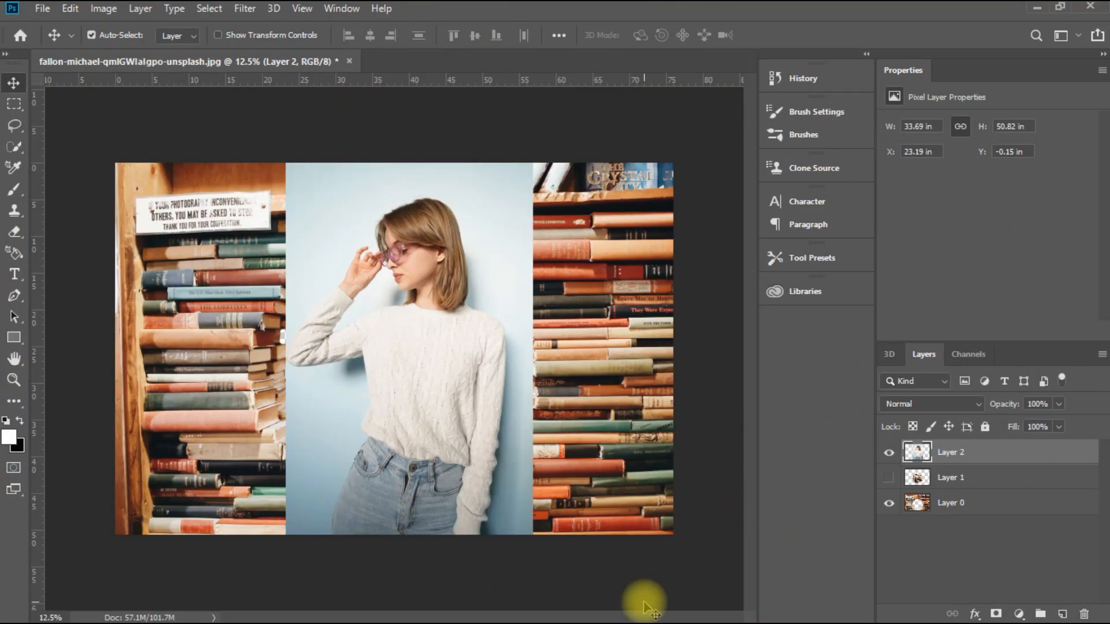
Step: Start a Pen path on Layer 2 at the thumb and trace the lower rim of the glasses to the nose
key("ctrl+plus")
key("ctrl+plus")
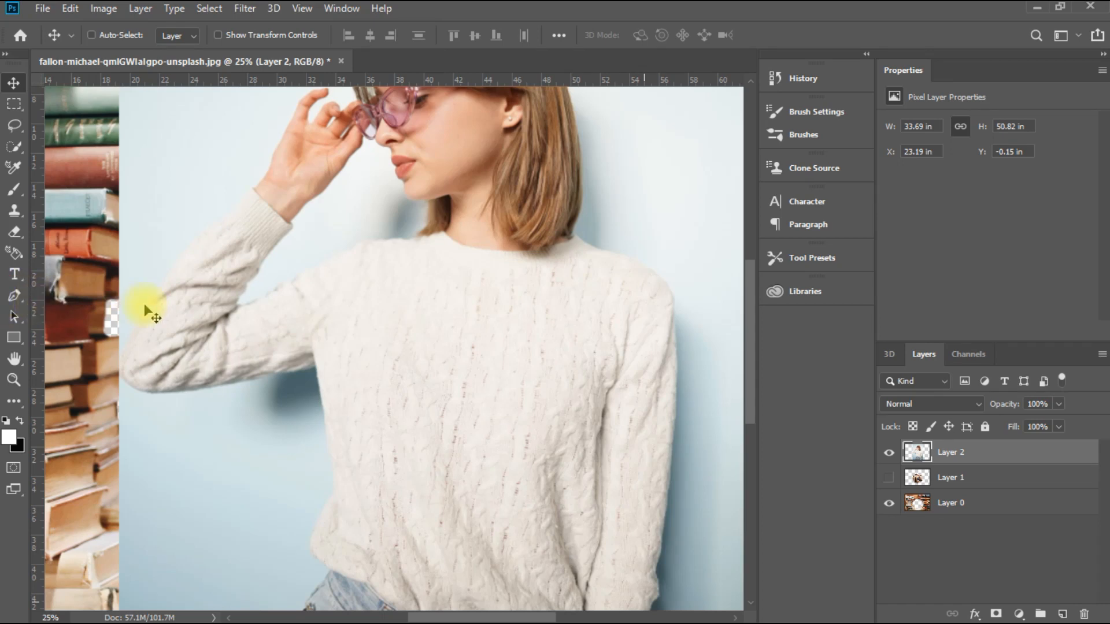
key("ctrl+plus")
key("ctrl+plus")
key("p")
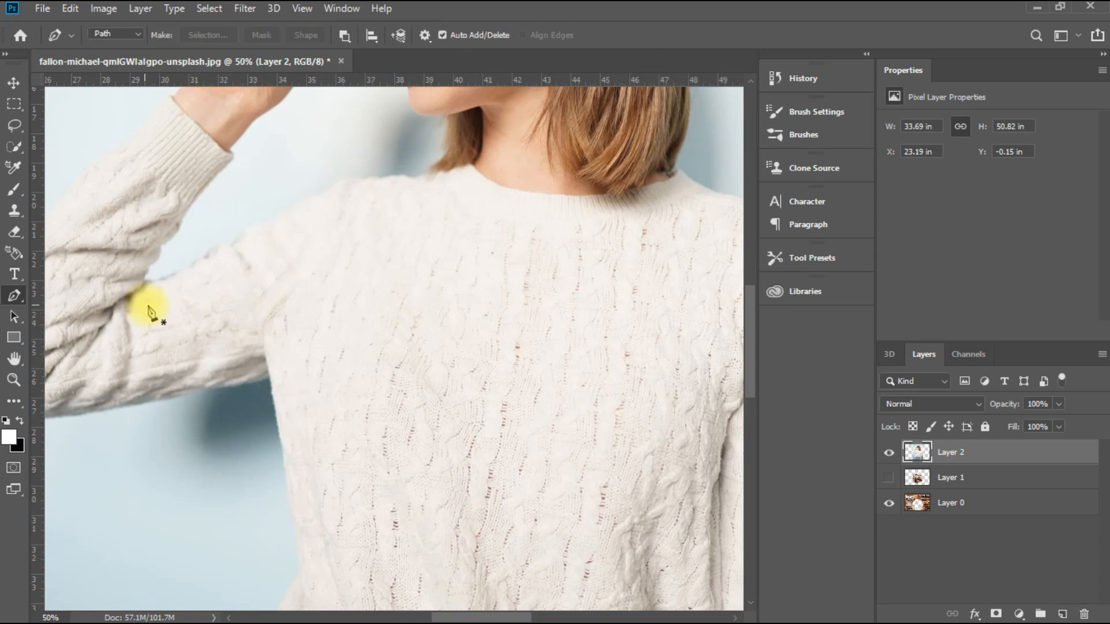
scroll(304, 253, "up", 8)
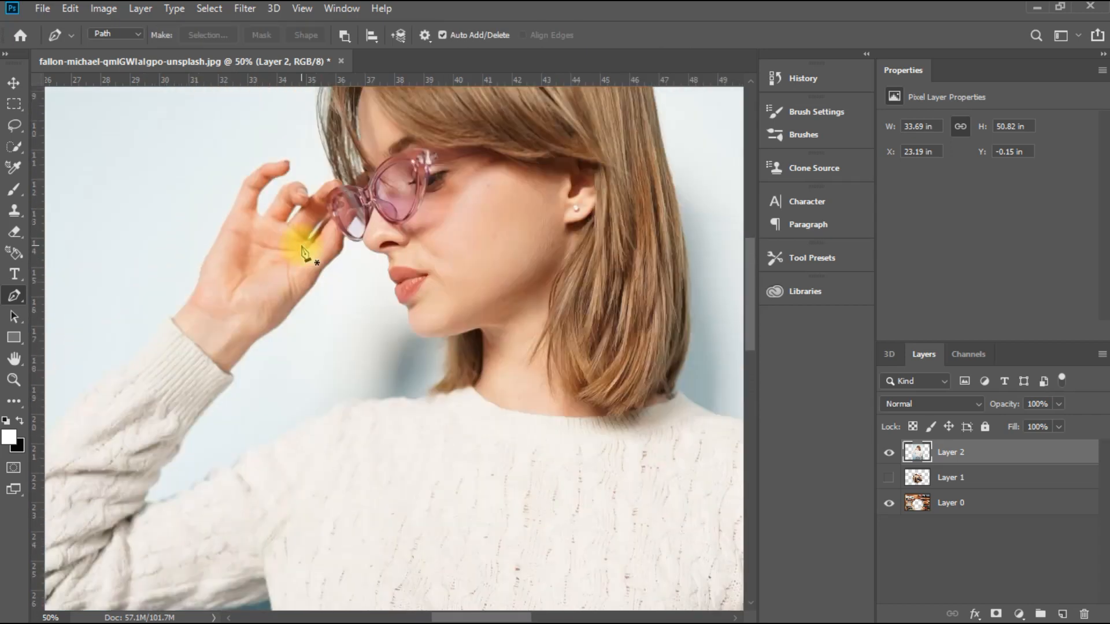
key("ctrl+plus")
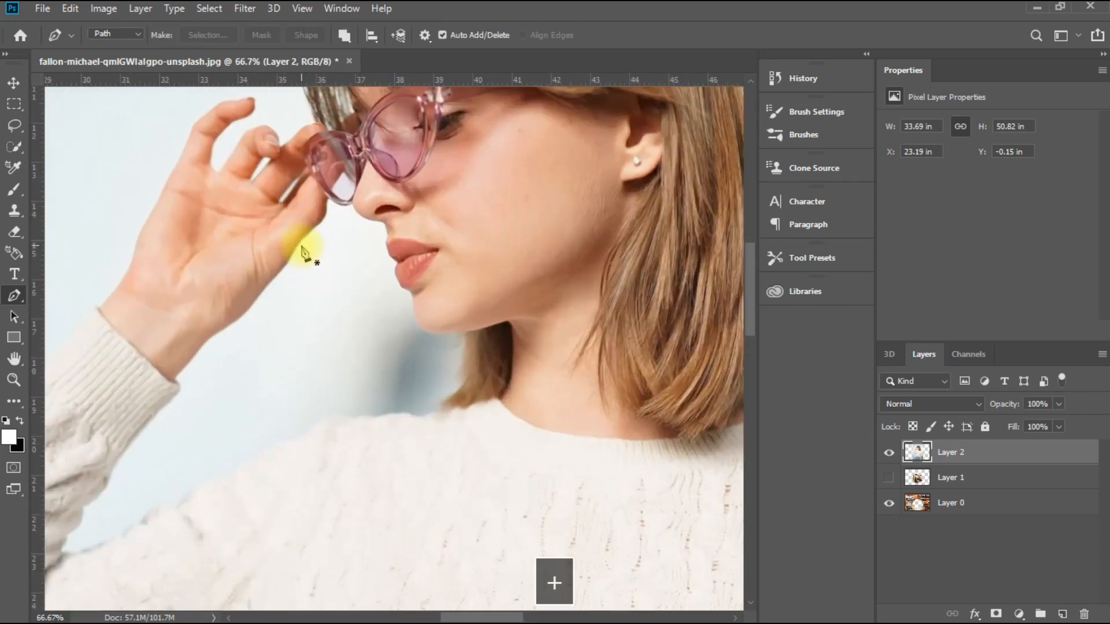
key("ctrl+plus")
key("ctrl+plus")
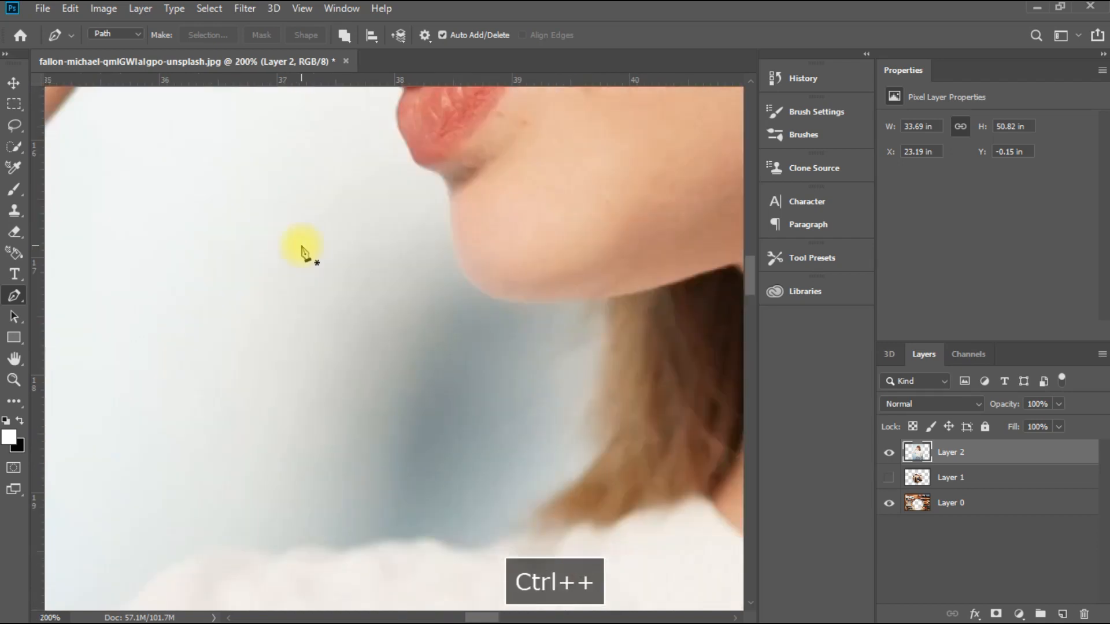
scroll(301, 252, "up", 5)
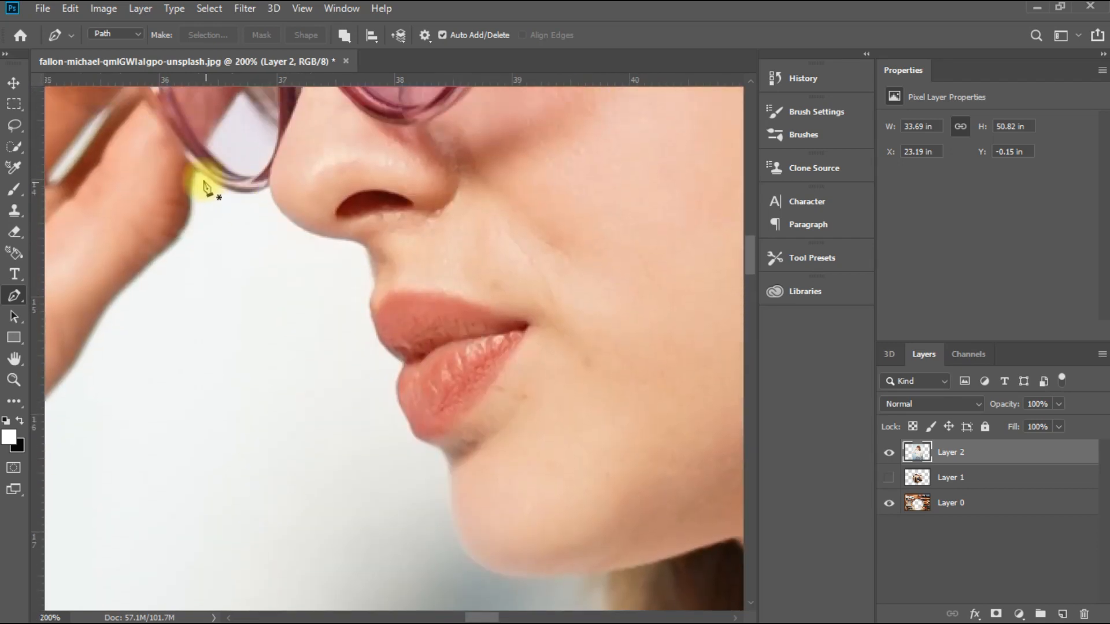
left_click(195, 171)
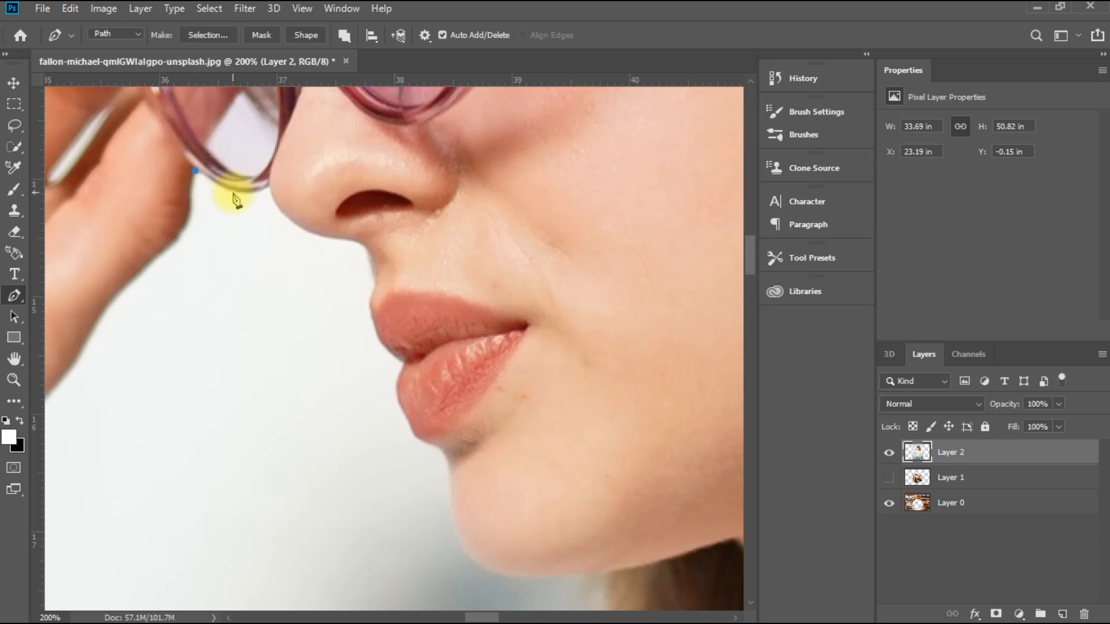
left_click_drag(239, 194, 242, 196)
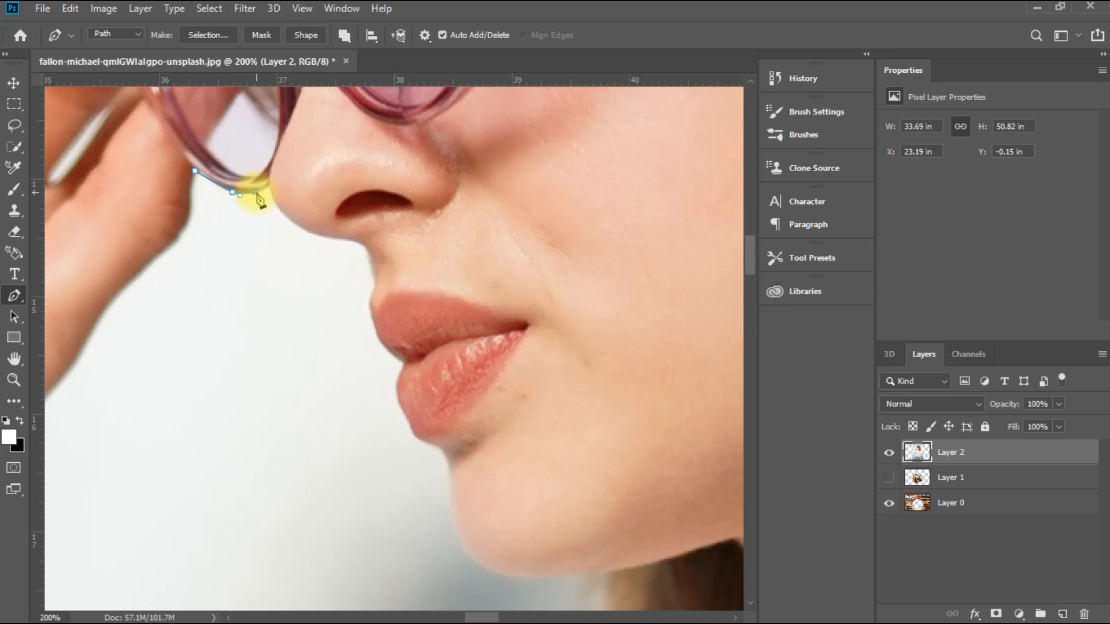
left_click_drag(259, 192, 261, 193)
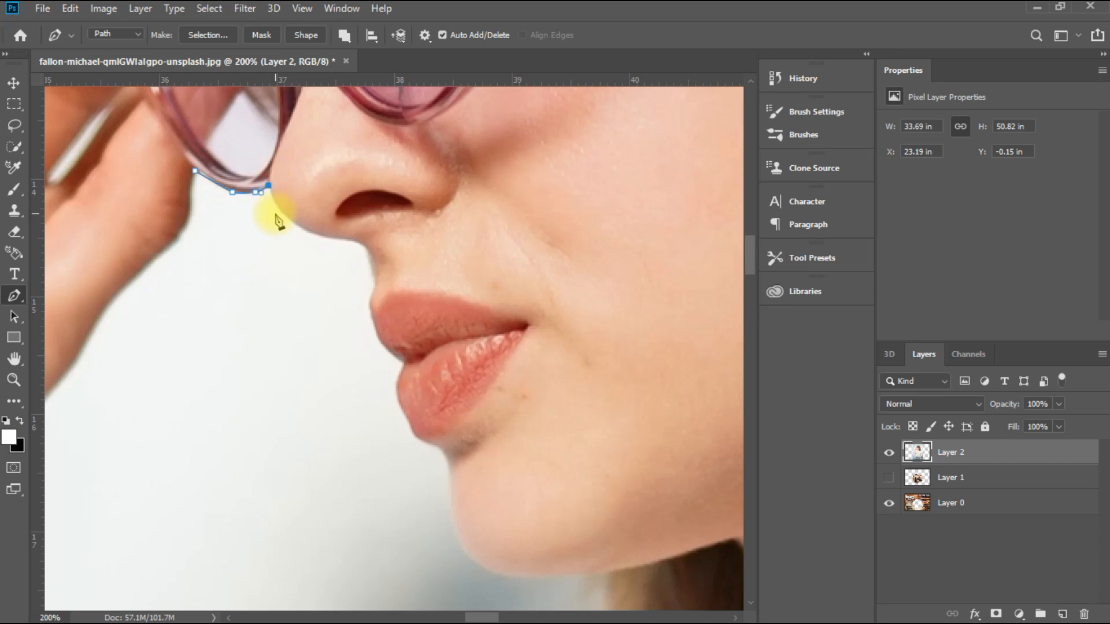
Step: Continue the path down the woman's profile, following the nose, lips and chin
scroll(283, 205, "down", 2)
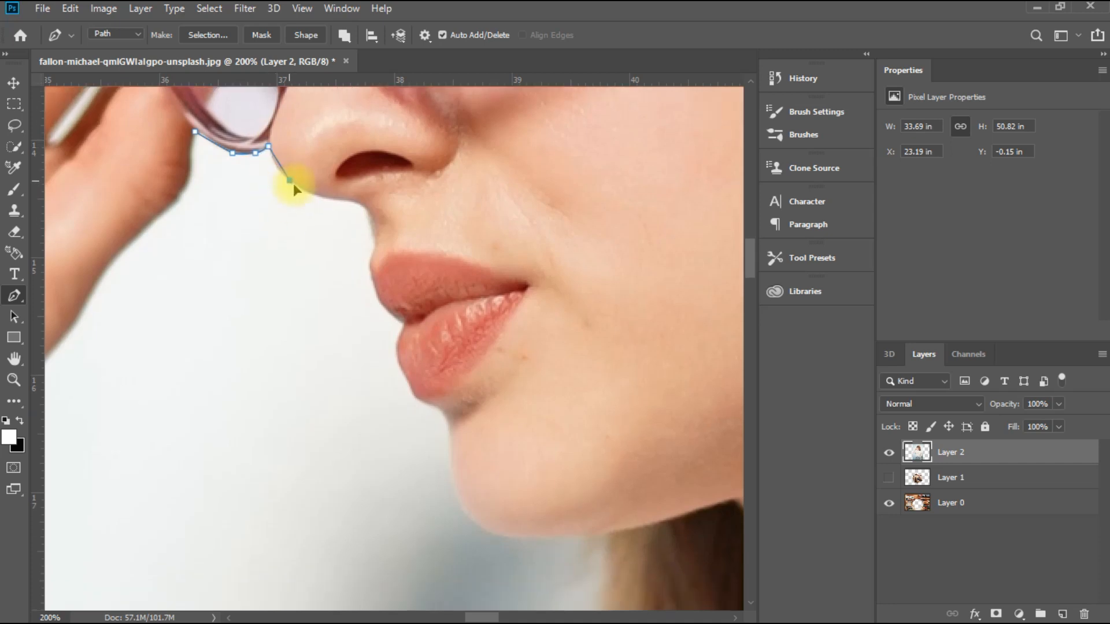
left_click_drag(299, 189, 303, 193)
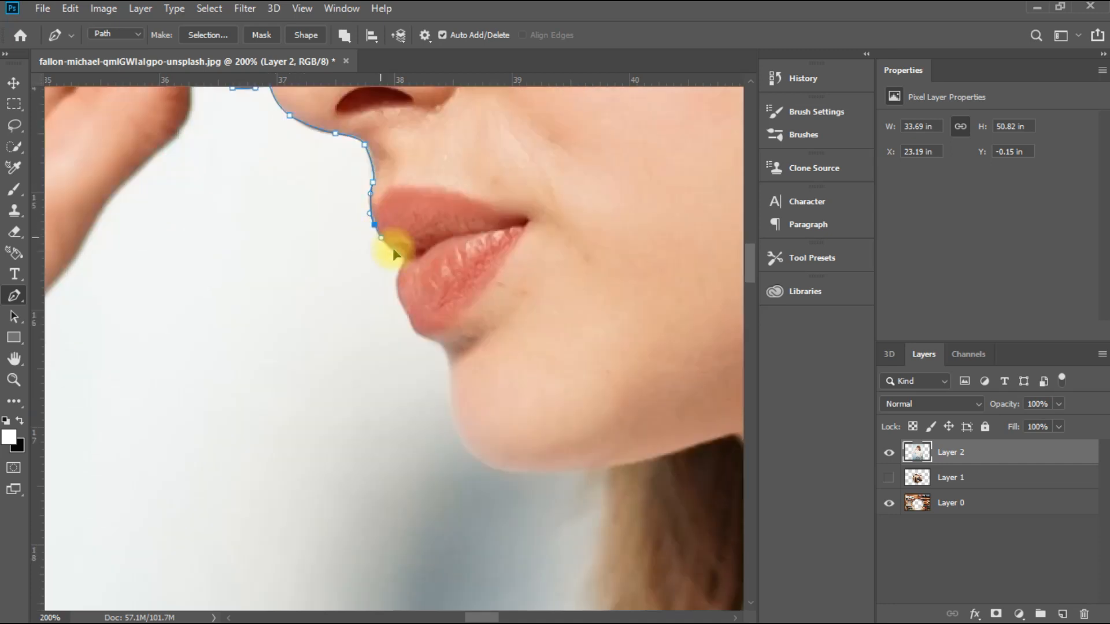
left_click(401, 254)
scroll(400, 256, "down", 1)
left_click_drag(394, 245, 403, 266)
left_click_drag(410, 277, 450, 292)
scroll(445, 301, "down", 1)
left_click(449, 280)
scroll(451, 292, "down", 3)
left_click_drag(463, 249, 474, 264)
left_click_drag(503, 275, 516, 277)
Step: Trace the path along the shoulder and upper arm, return up the inner forearm and hand, and close it at the glasses
left_click_drag(476, 617, 463, 615)
left_click_drag(344, 325, 313, 369)
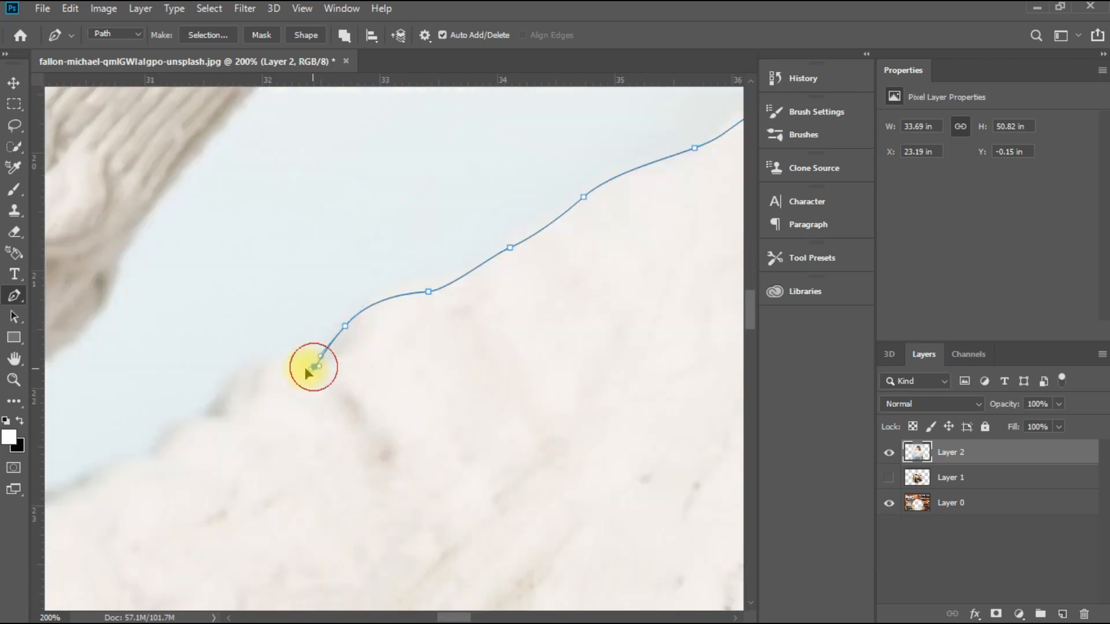
left_click(366, 297)
left_click(355, 278)
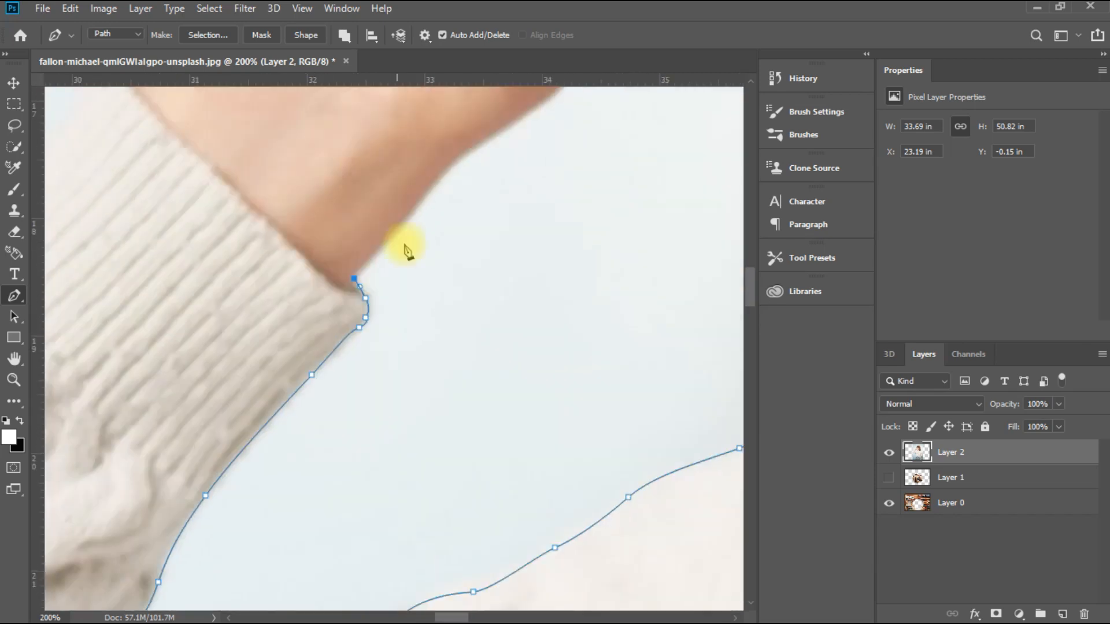
left_click_drag(382, 246, 401, 228)
scroll(428, 240, "up", 2)
left_click(470, 204)
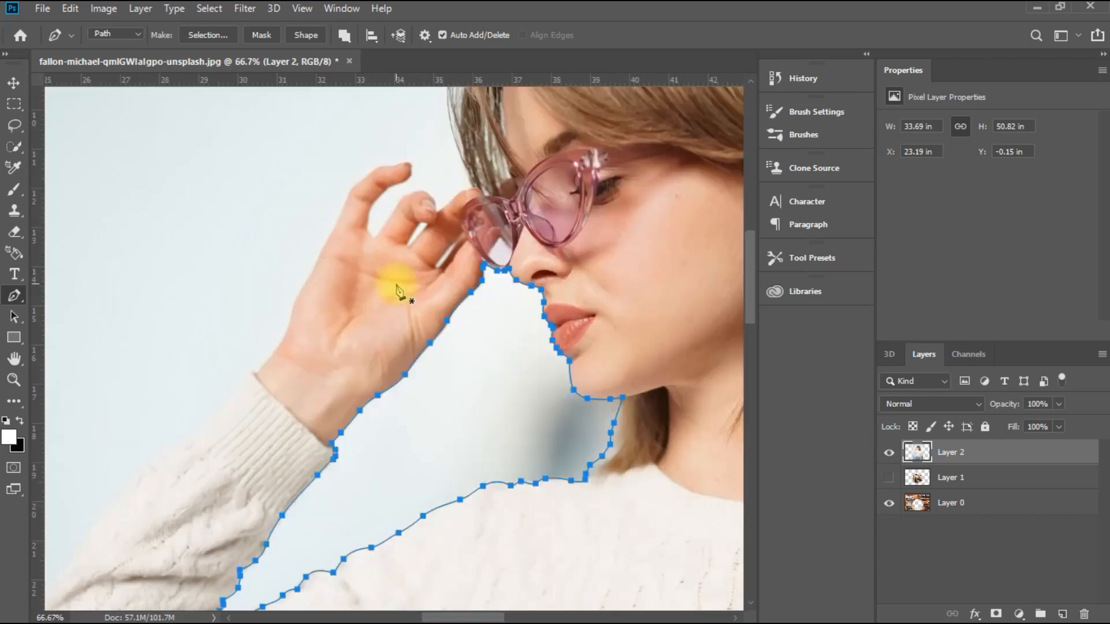
Step: Turn the closed path into a selection and delete the background between the raised arm and the face
left_click(208, 35)
key("Return")
left_click(209, 8)
left_click(234, 70)
key("BackSpace")
key("ctrl+d")
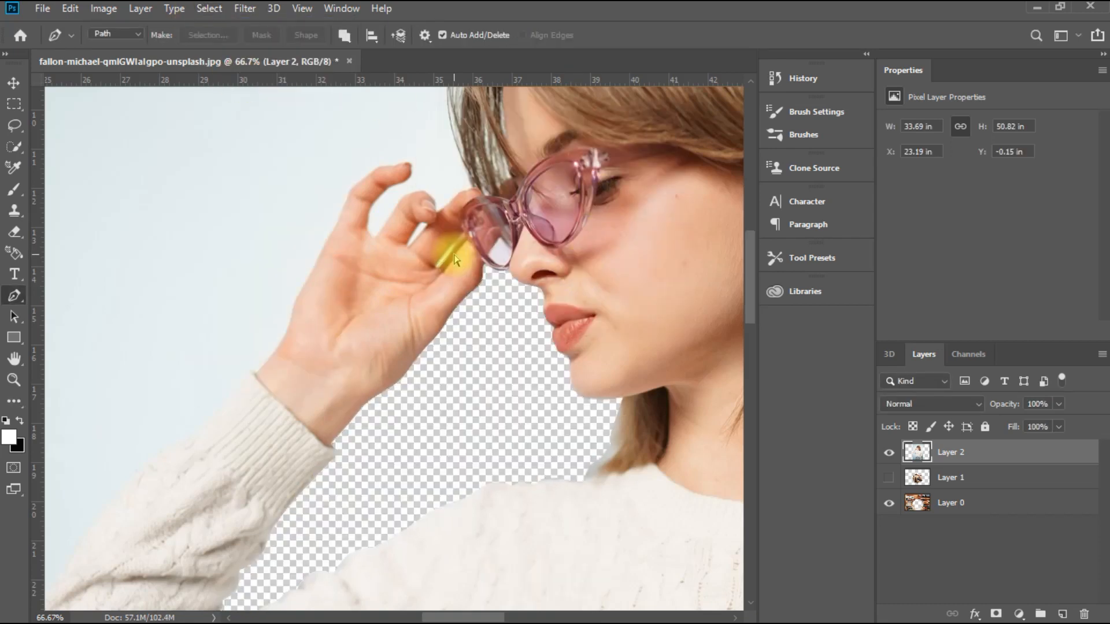
Step: Shift Layer 2 slightly towards the document's left side, to X 22.19 in and Y 0 in
key("ctrl+minus")
key("ctrl+minus")
key("ctrl+minus")
left_click_drag(444, 391, 429, 393)
Step: Start a new Pen path where the back hair meets the sweater and trace the shoulder down to the hanging upper sleeve
key("ctrl+plus")
key("ctrl+plus")
key("ctrl+plus")
key("ctrl+plus")
key("p")
left_click_drag(621, 381, 312, 564)
left_click(578, 250)
left_click_drag(589, 334, 605, 250)
left_click_drag(611, 460, 396, 447)
left_click_drag(418, 260, 444, 274)
left_click_drag(512, 296, 549, 308)
left_click_drag(687, 425, 699, 479)
scroll(680, 350, "down", 4)
left_click_drag(696, 241, 697, 350)
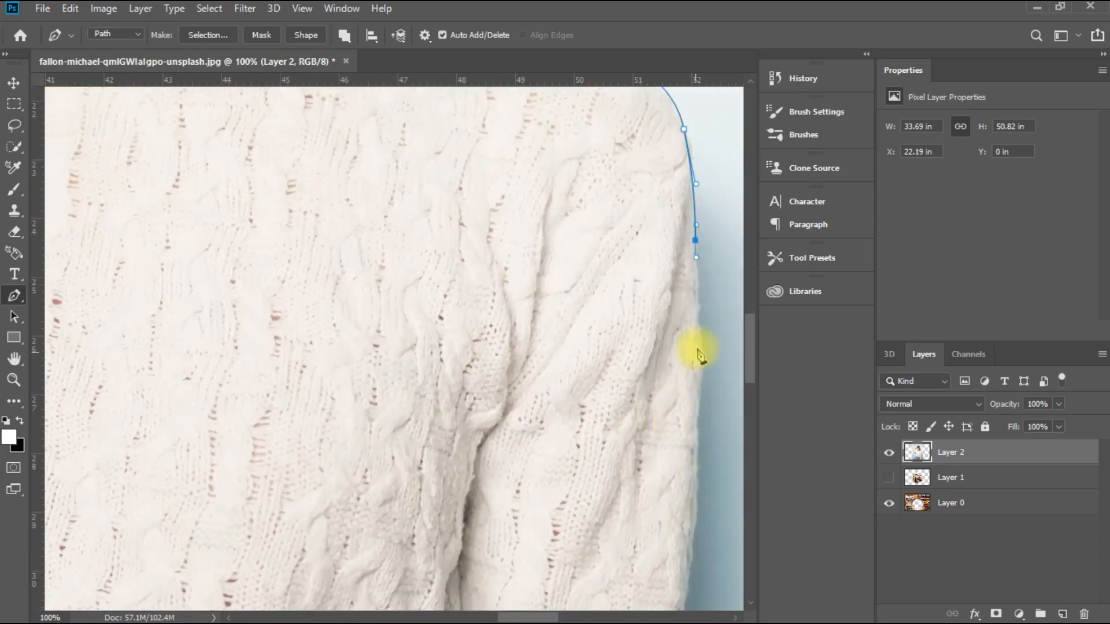
Step: Continue the path down the outer edge of the hanging sleeve to the forearm
scroll(698, 349, "down", 8)
left_click(657, 387)
scroll(654, 420, "down", 3)
left_click_drag(651, 303, 650, 316)
left_click_drag(636, 354, 634, 372)
left_click(643, 420)
scroll(643, 428, "down", 2)
left_click_drag(617, 417, 615, 451)
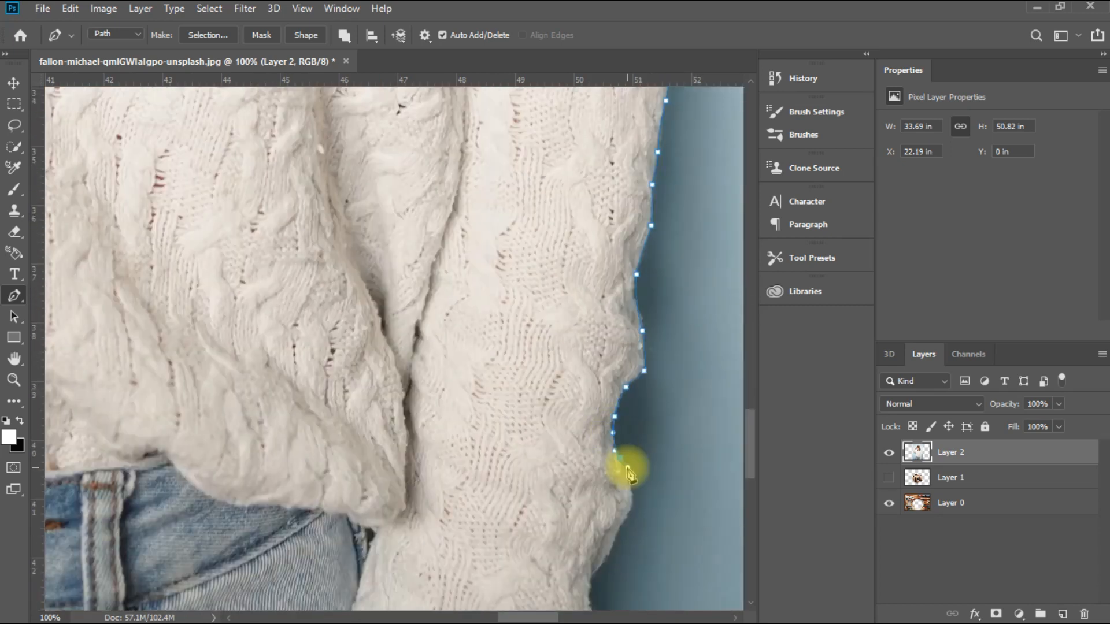
Step: Trace the lower end of the hanging sleeve and carry the path across below the image's bottom edge
scroll(627, 469, "down", 10)
left_click_drag(579, 368, 568, 401)
scroll(555, 428, "down", 4)
left_click(508, 357)
left_click(502, 483)
left_click_drag(515, 617, 408, 610)
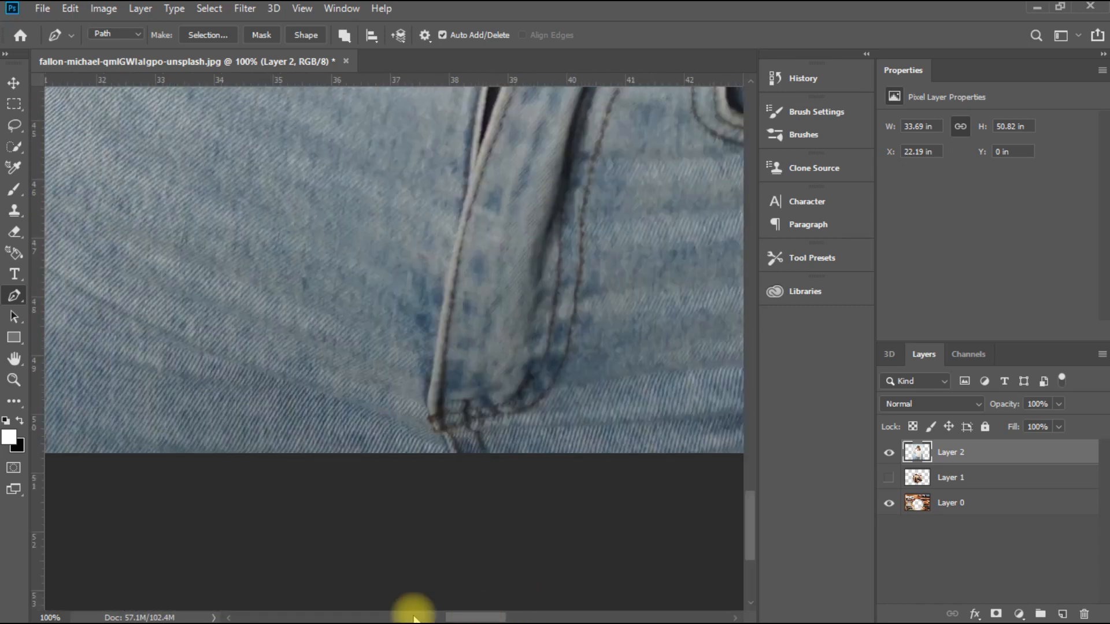
left_click(494, 486)
Step: Trace the path up the outer edge of the jeans and hip to the sweater hem
scroll(492, 451, "up", 4)
left_click_drag(525, 312, 569, 195)
scroll(550, 242, "up", 6)
left_click_drag(432, 616, 452, 615)
scroll(520, 347, "up", 1)
left_click(555, 292)
scroll(556, 289, "up", 7)
left_click(592, 400)
scroll(574, 284, "up", 3)
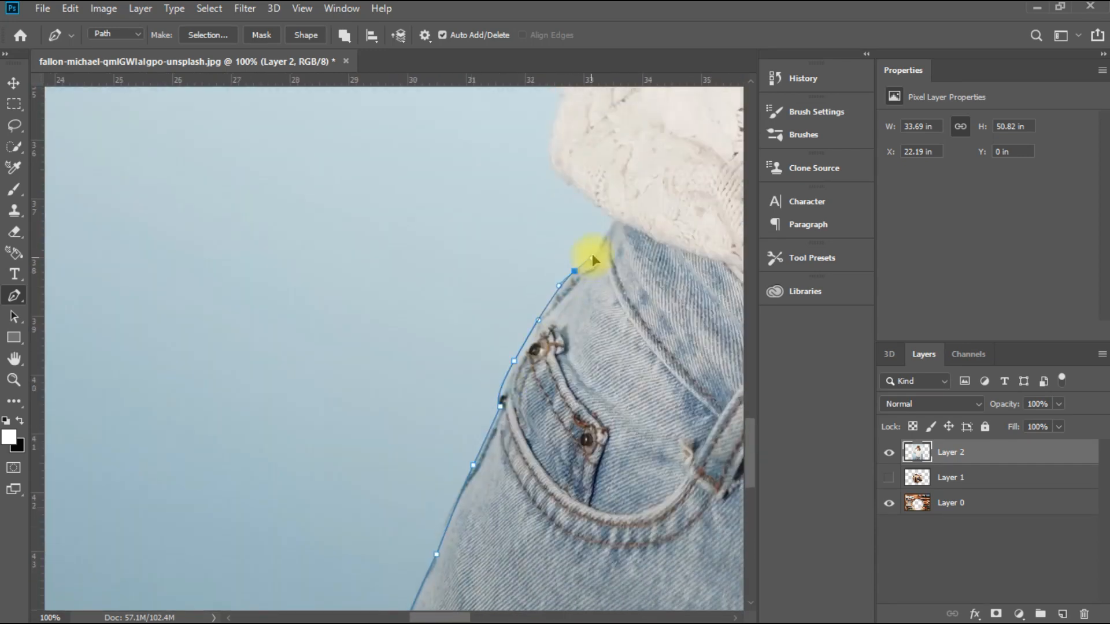
left_click(617, 218)
Step: Continue the path around the sweater hem and up the side of the torso to the raised arm's armpit
scroll(580, 261, "up", 3)
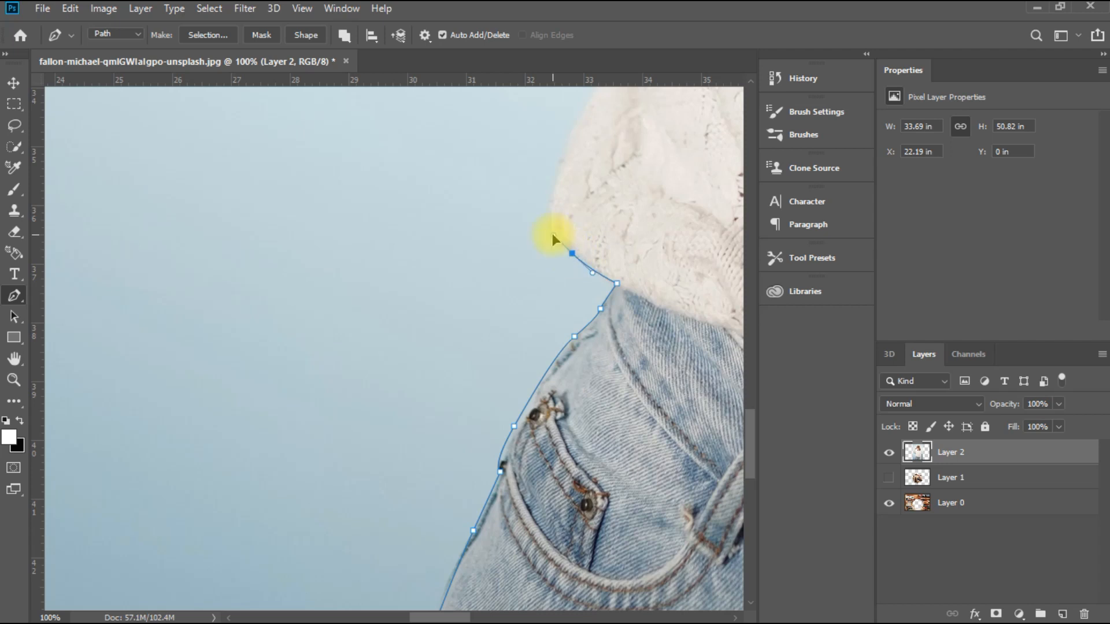
scroll(553, 234, "up", 6)
left_click_drag(560, 296, 583, 255)
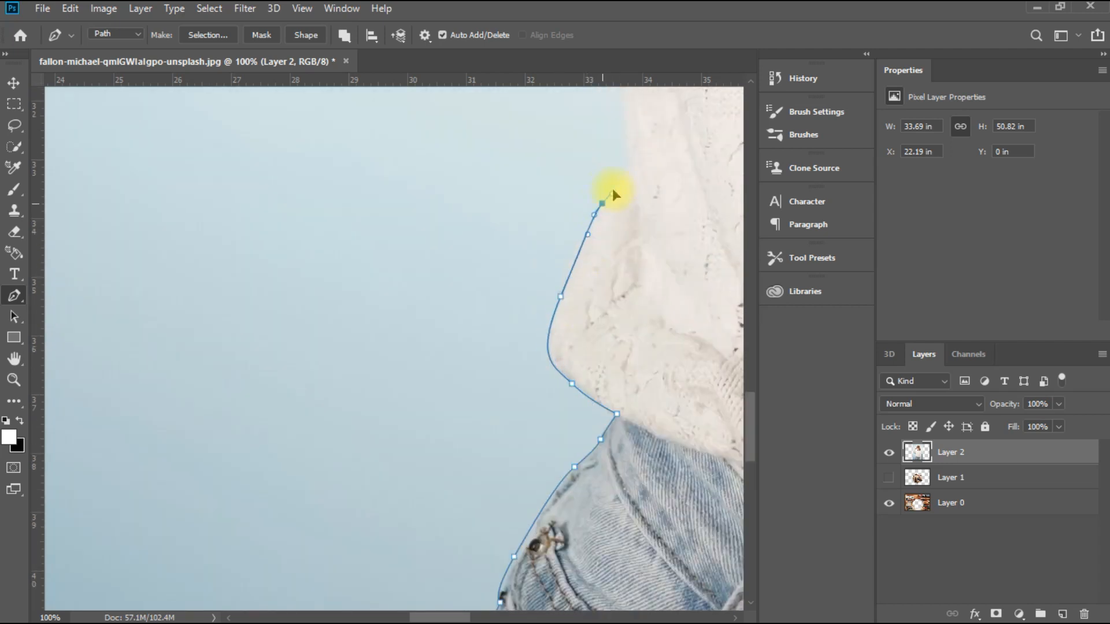
left_click_drag(613, 190, 616, 181)
left_click(628, 171)
scroll(622, 191, "up", 6)
left_click_drag(617, 211, 609, 192)
scroll(601, 208, "up", 12)
left_click(589, 305)
left_click(569, 191)
Step: Trace the underside of the raised arm, around the elbow and up the outer forearm to the wrist
left_click_drag(491, 210, 439, 216)
left_click(367, 235)
left_click(266, 252)
left_click_drag(463, 617, 448, 617)
scroll(174, 254, "up", 7)
left_click_drag(117, 282, 143, 247)
scroll(229, 264, "up", 5)
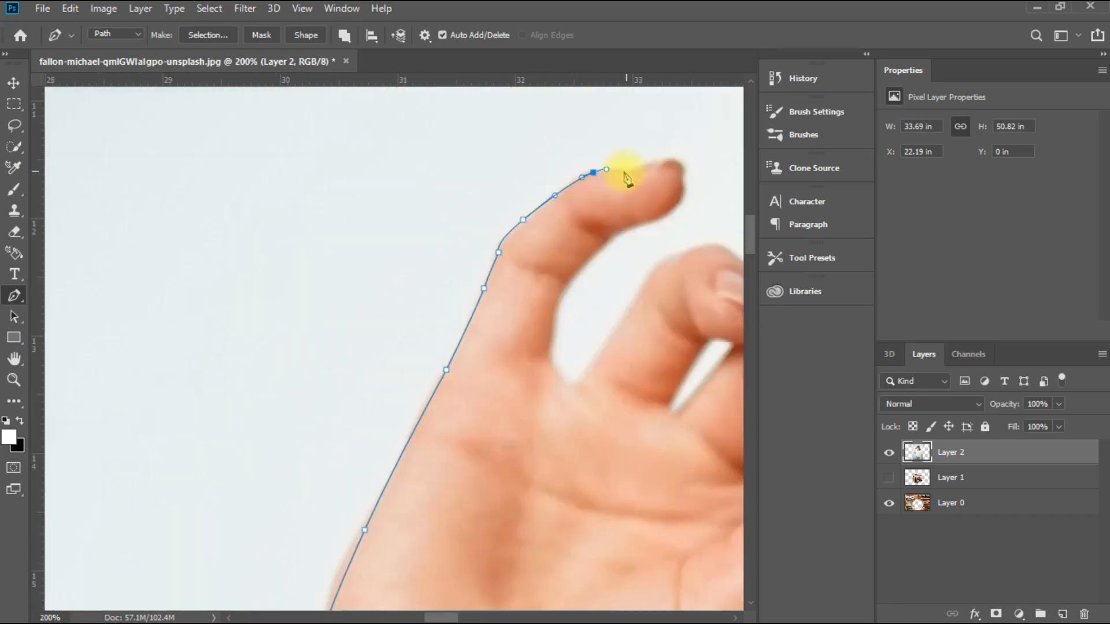
Step: Trace the path around the raised hand and its fingers up to the glasses
left_click(630, 171)
mouse_move(673, 158)
left_mouse_down()
mouse_move(681, 191)
mouse_move(606, 245)
left_mouse_up()
scroll(578, 266, "down", 4)
left_click(575, 268)
left_click_drag(442, 616, 455, 617)
left_click_drag(592, 231, 598, 230)
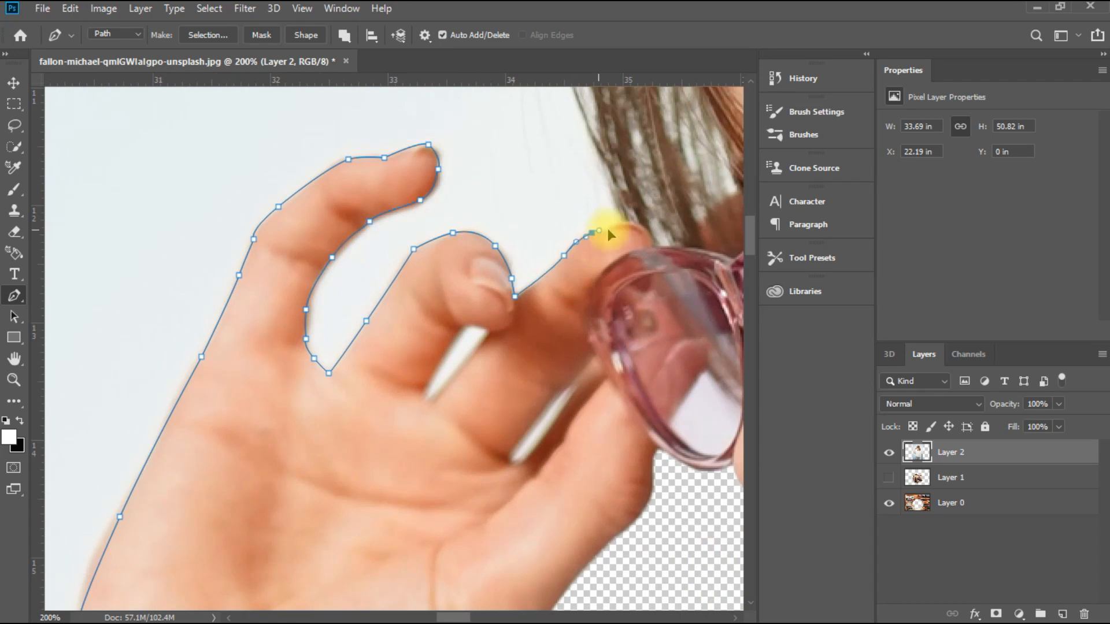
left_click(623, 221)
Step: Run the path loosely around the front strands of hair, leaving a margin of background
scroll(540, 237, "up", 4)
key("ctrl+minus")
key("ctrl+minus")
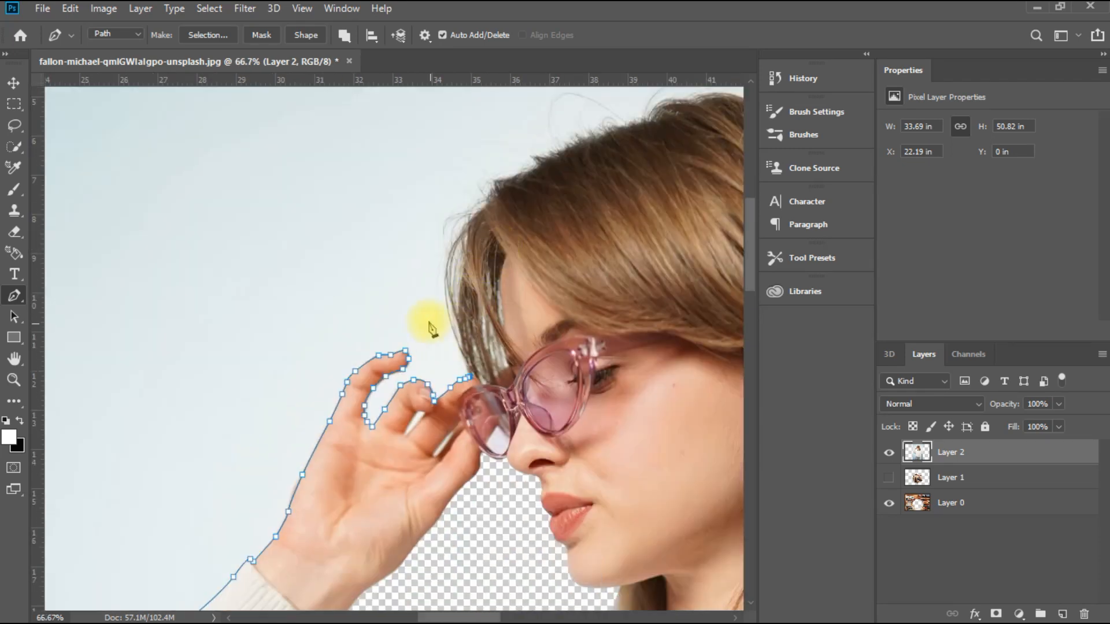
left_click(431, 287)
left_click(431, 265)
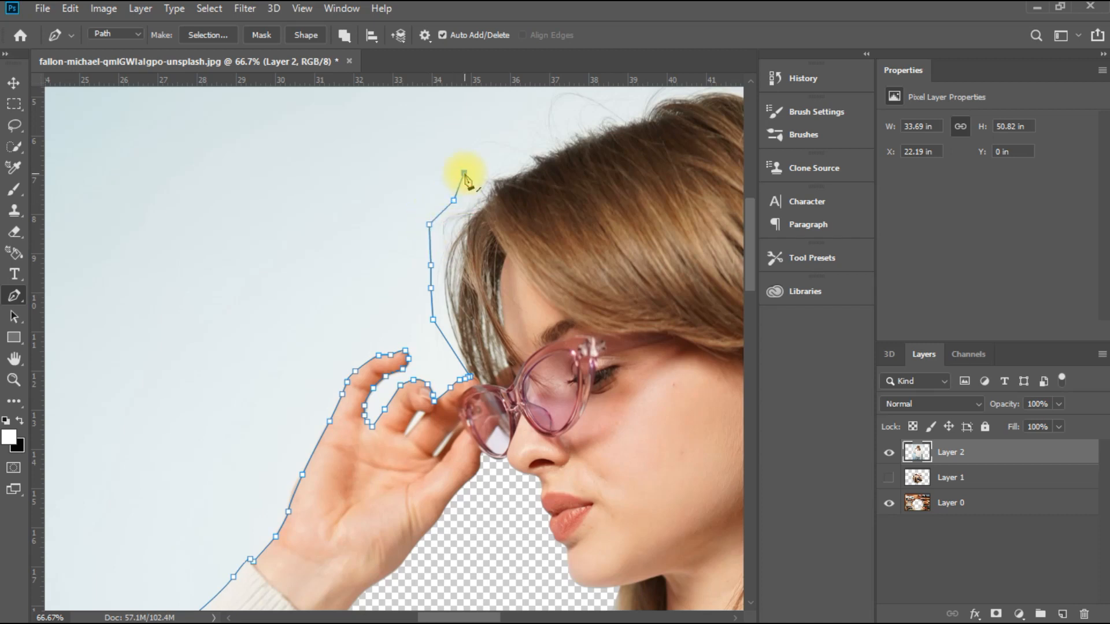
Step: Continue the loose path over the crown of the head, enclosing the stray hairs
left_click_drag(467, 617, 481, 617)
scroll(418, 197, "up", 1)
left_click(408, 190)
left_click(400, 148)
left_click(437, 135)
left_click_drag(462, 132, 478, 132)
left_click(535, 120)
left_click(585, 107)
left_click(608, 127)
Step: Run the path loosely down the back of the hair and close it at its starting point on the shoulder
scroll(503, 606, "right", 4)
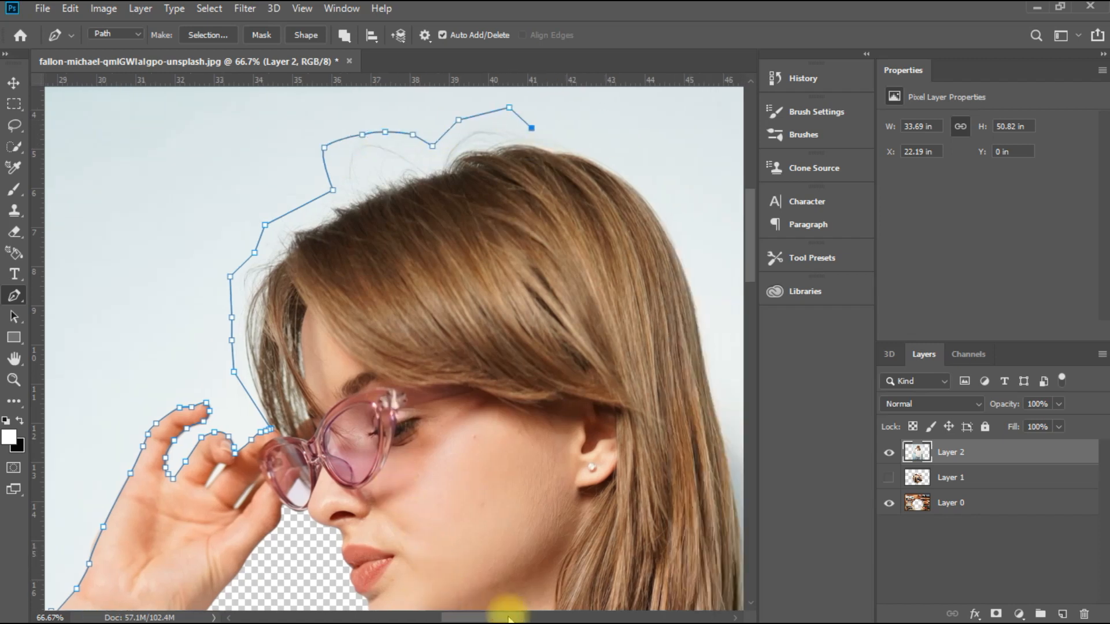
left_click_drag(484, 153, 506, 166)
left_click_drag(561, 231, 598, 354)
scroll(599, 399, "down", 1)
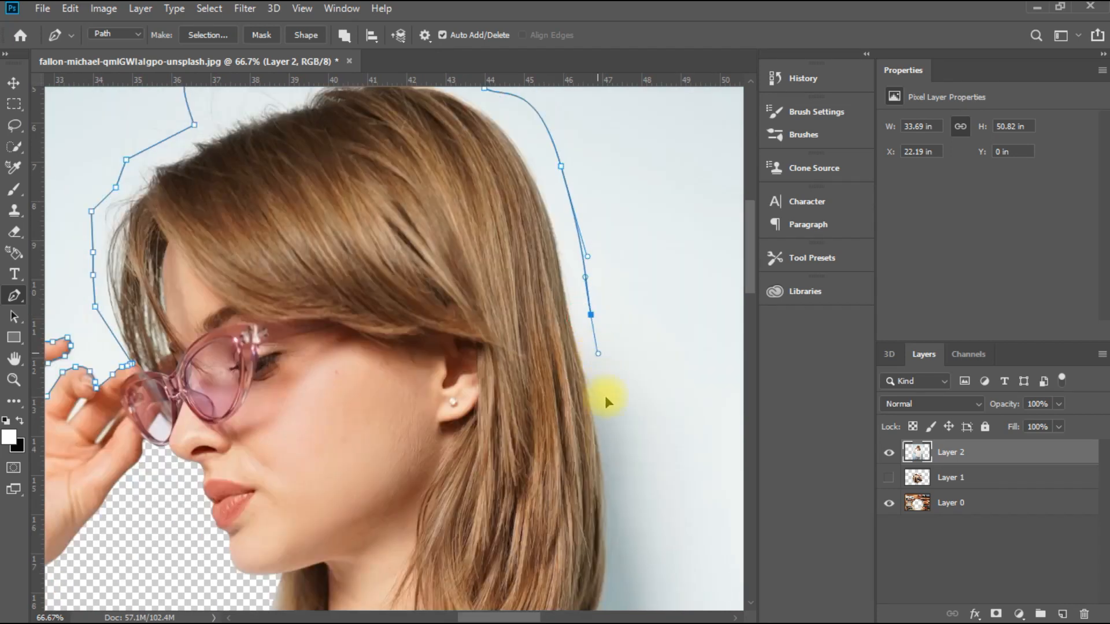
left_click_drag(620, 430, 620, 480)
scroll(626, 474, "down", 2)
left_click(609, 502)
left_click(580, 531)
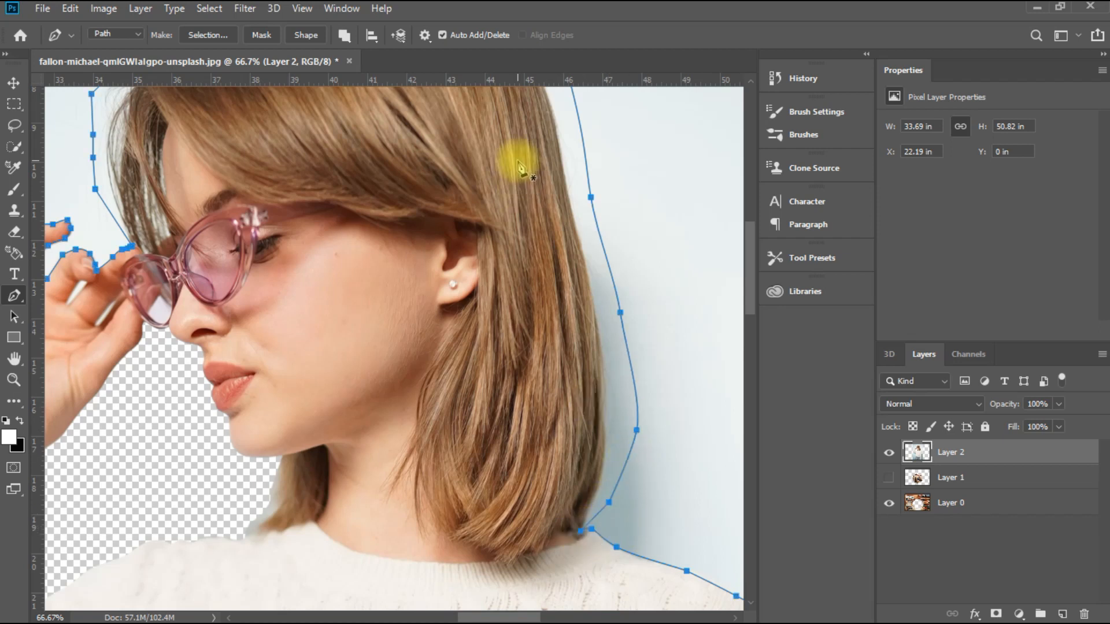
Step: Convert the woman's outline path into a new anti-aliased selection with a feather radius of 0.5 pixels
key("ctrl+minus")
key("ctrl+minus")
key("ctrl+minus")
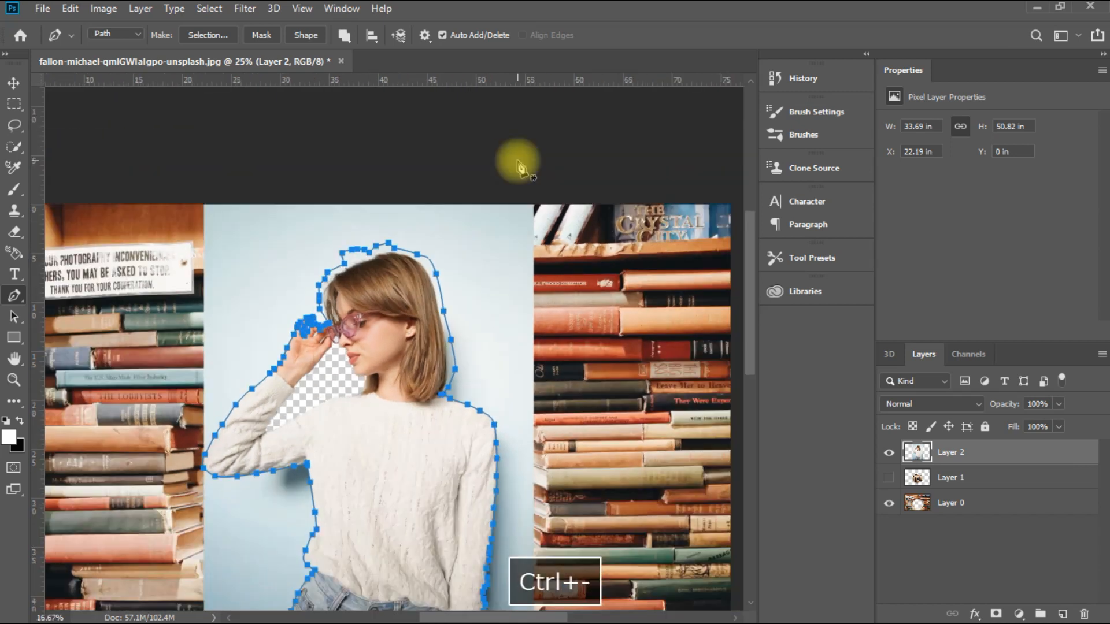
key("ctrl+minus")
left_click(214, 35)
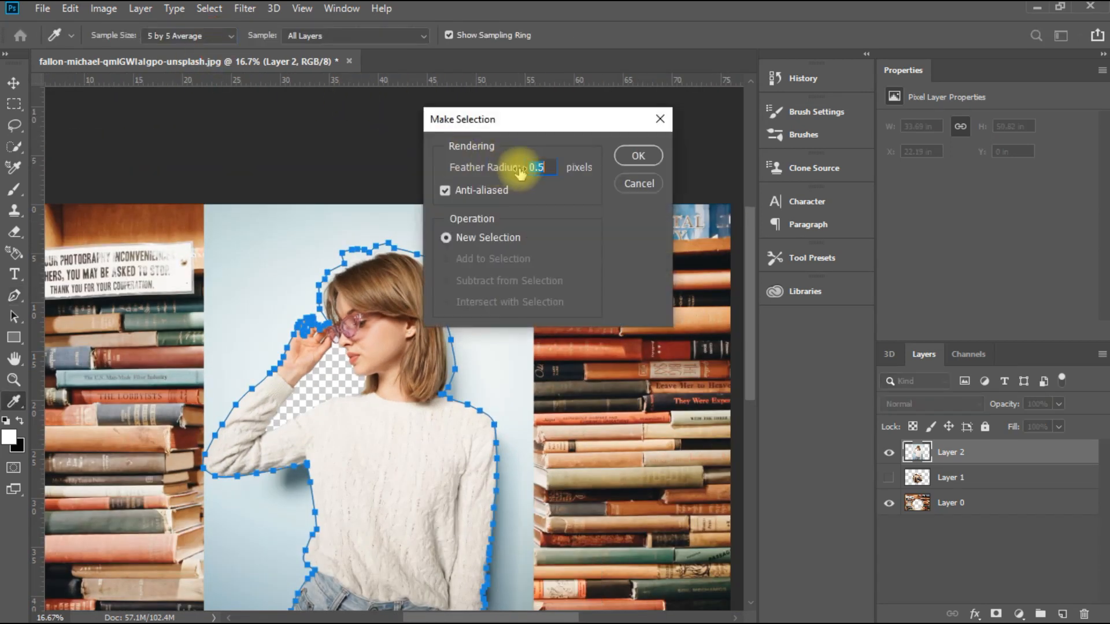
left_click(638, 156)
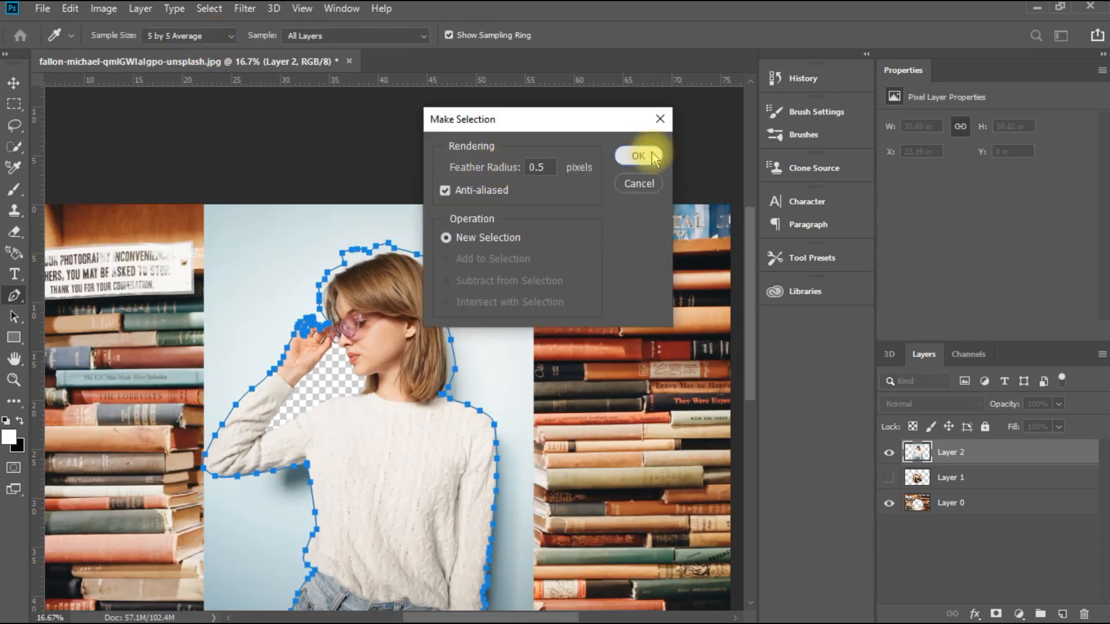
Step: Open Refine Edge for the woman's selection and set the refine brush size to 72
scroll(653, 157, "down", 5)
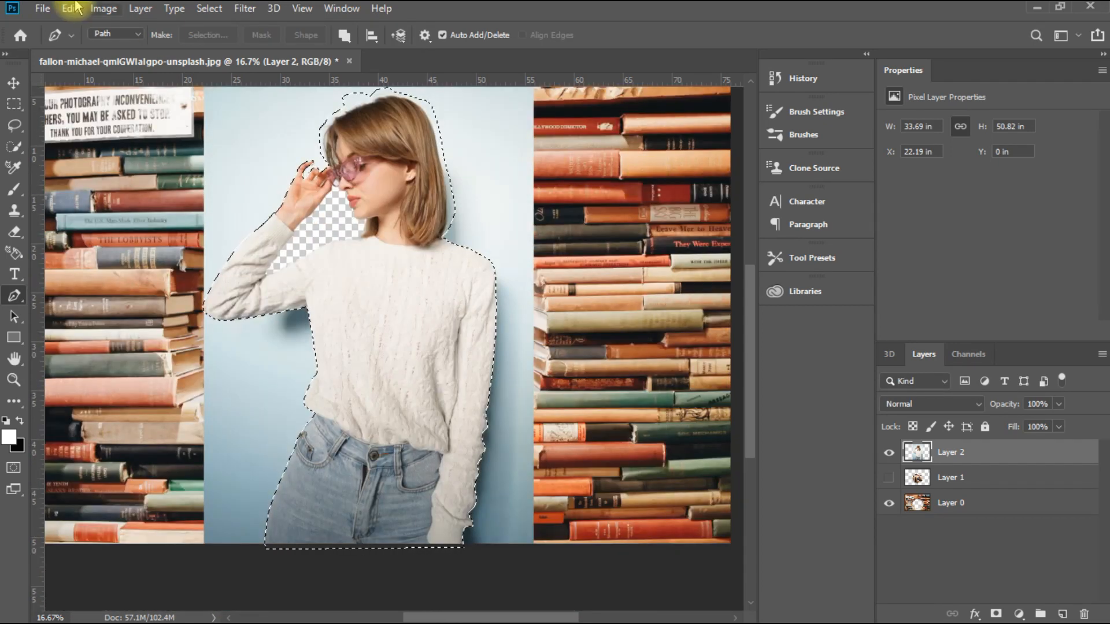
left_click(210, 8)
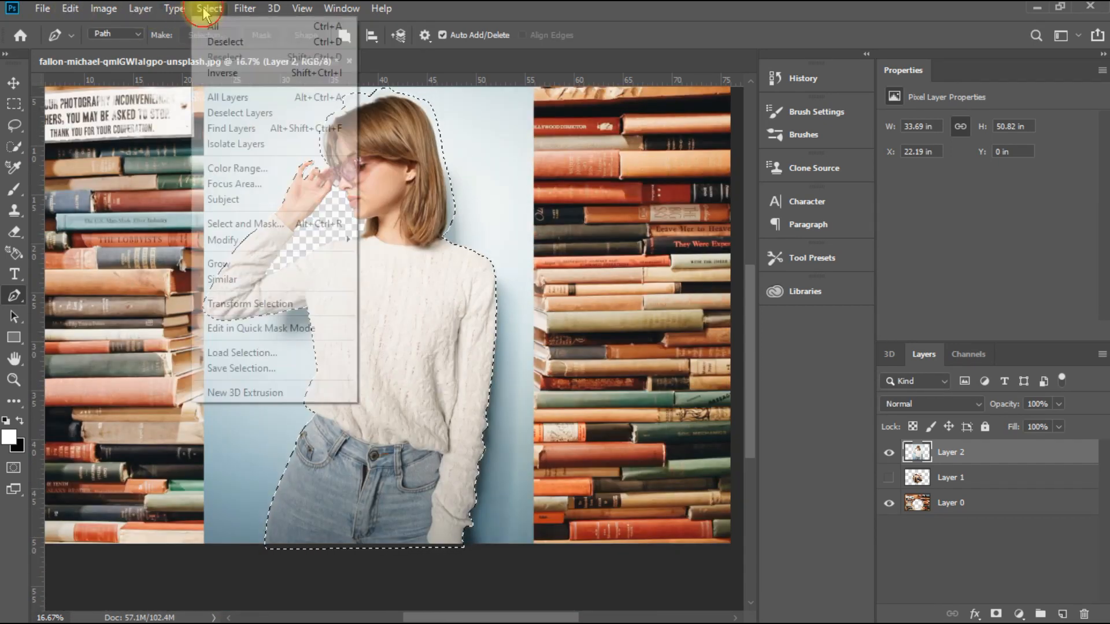
left_click(286, 221, "shift")
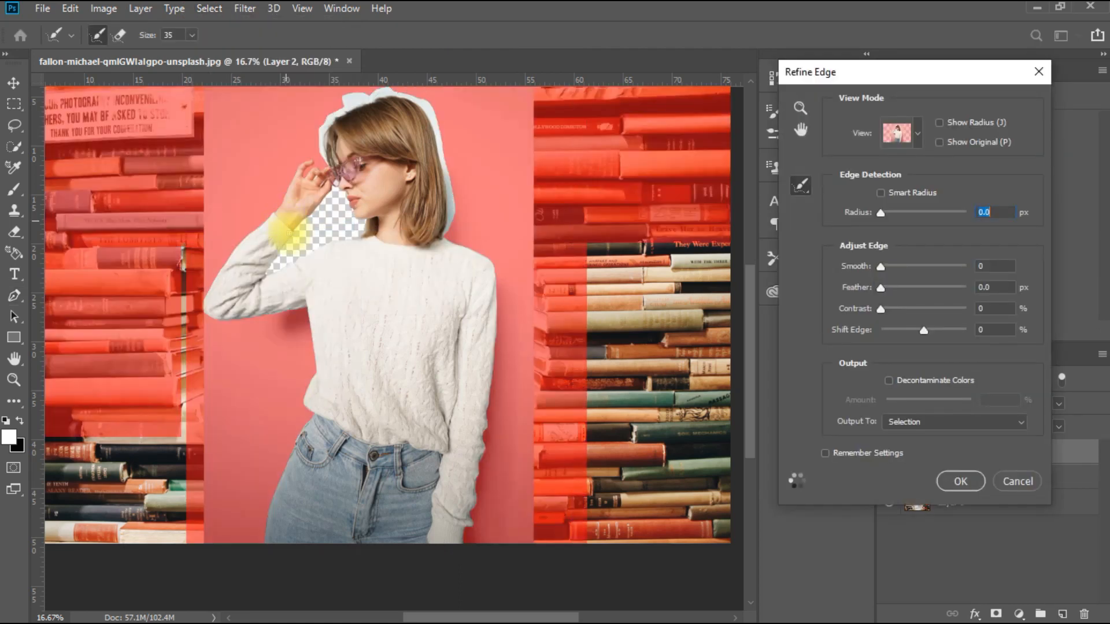
key("ctrl+plus")
key("ctrl+plus")
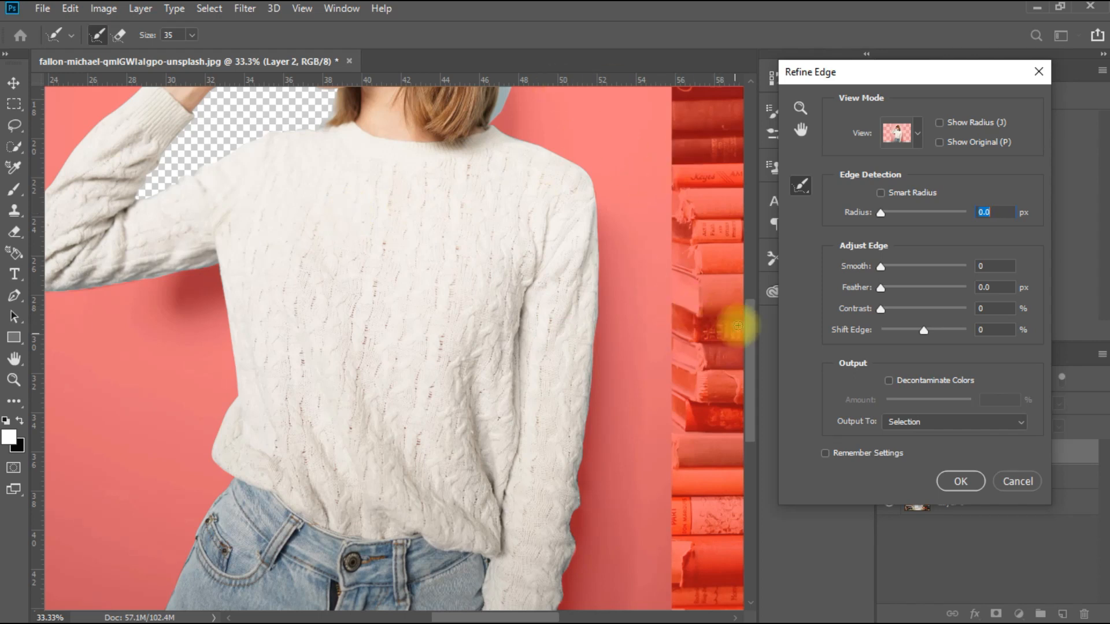
left_click_drag(747, 347, 749, 260)
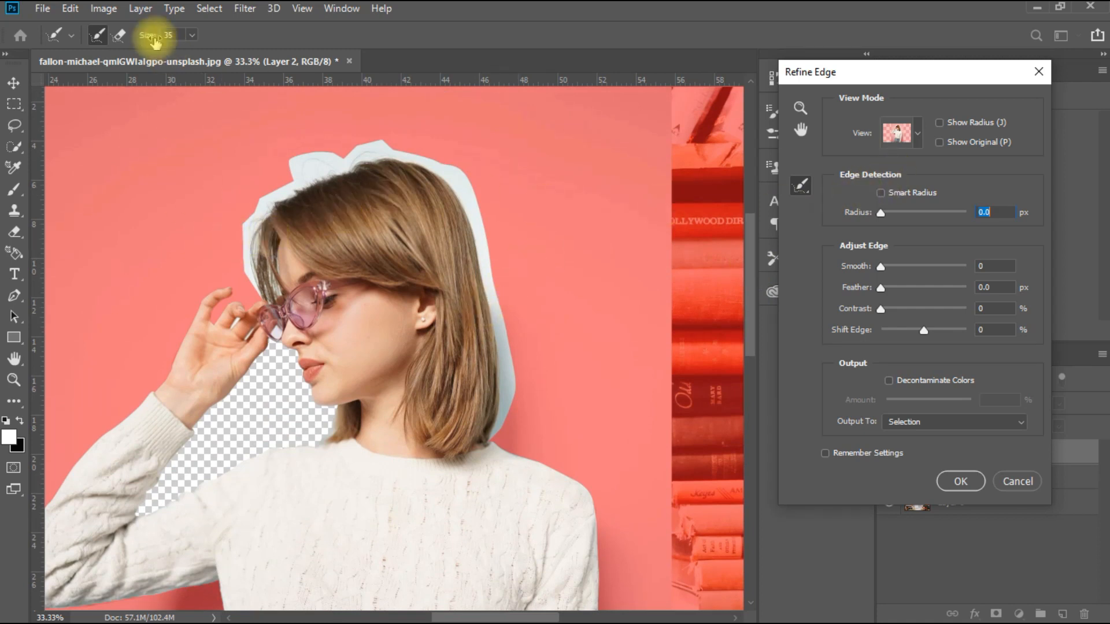
left_click(191, 36)
left_click_drag(191, 55, 218, 53)
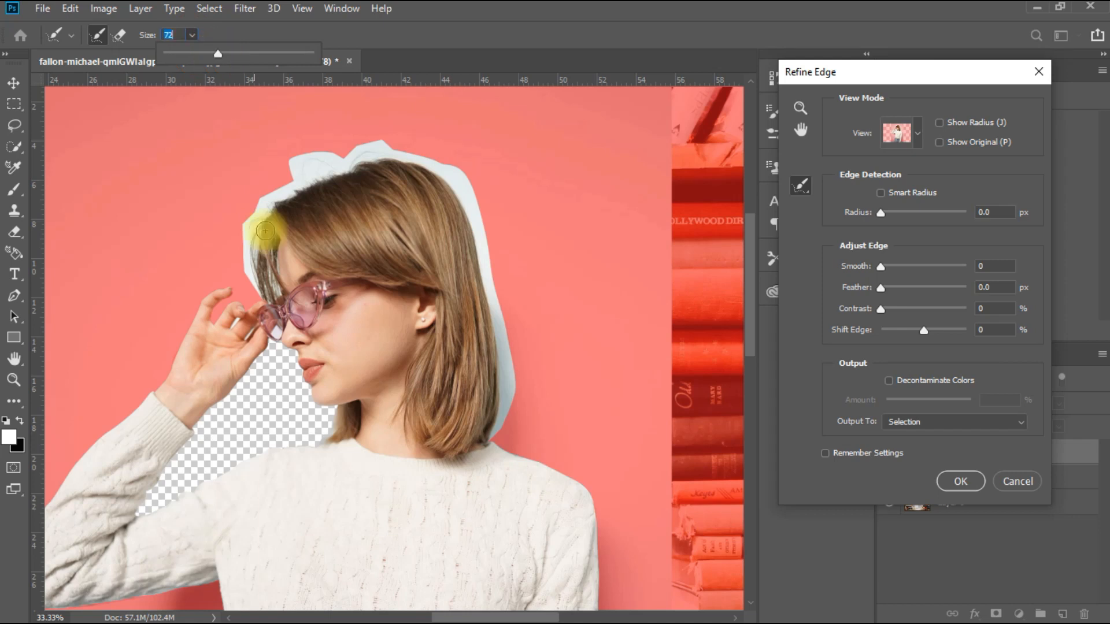
Step: Brush the refine radius around the hair's outer edge, from the front strands over the crown and down the back
left_click(262, 295)
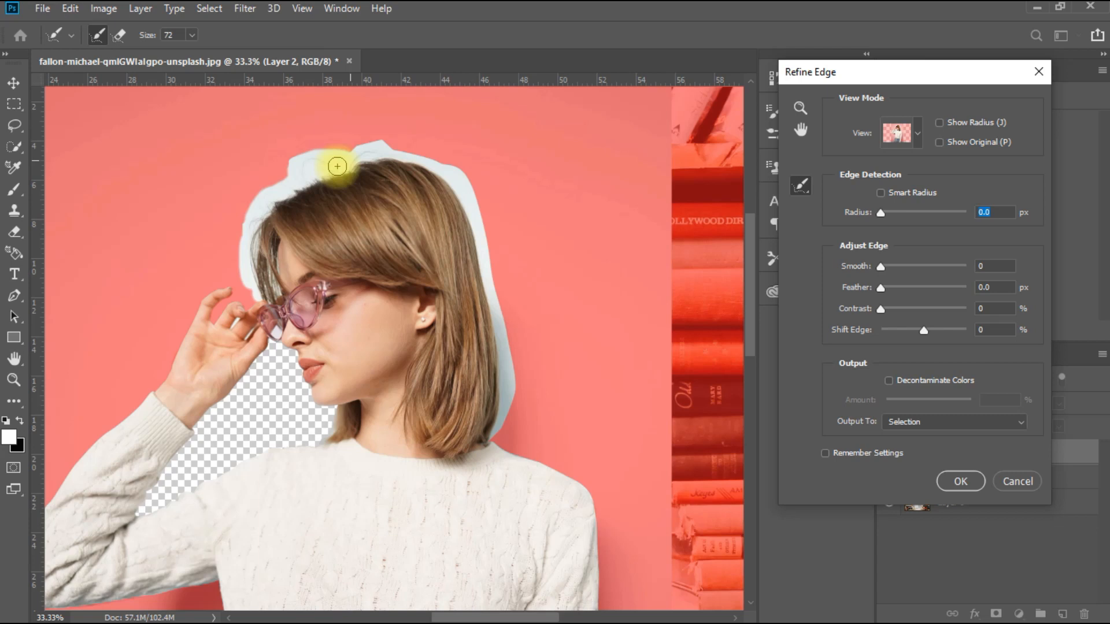
mouse_move(337, 166)
left_mouse_down()
mouse_move(322, 168)
mouse_move(473, 212)
left_mouse_up()
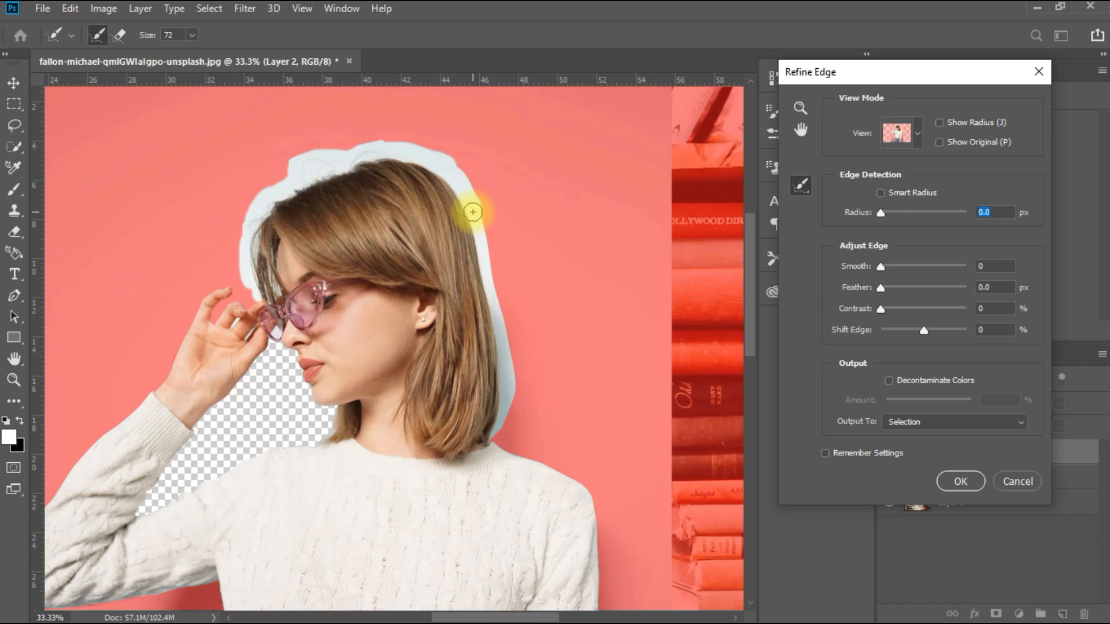
left_click_drag(473, 212, 505, 381)
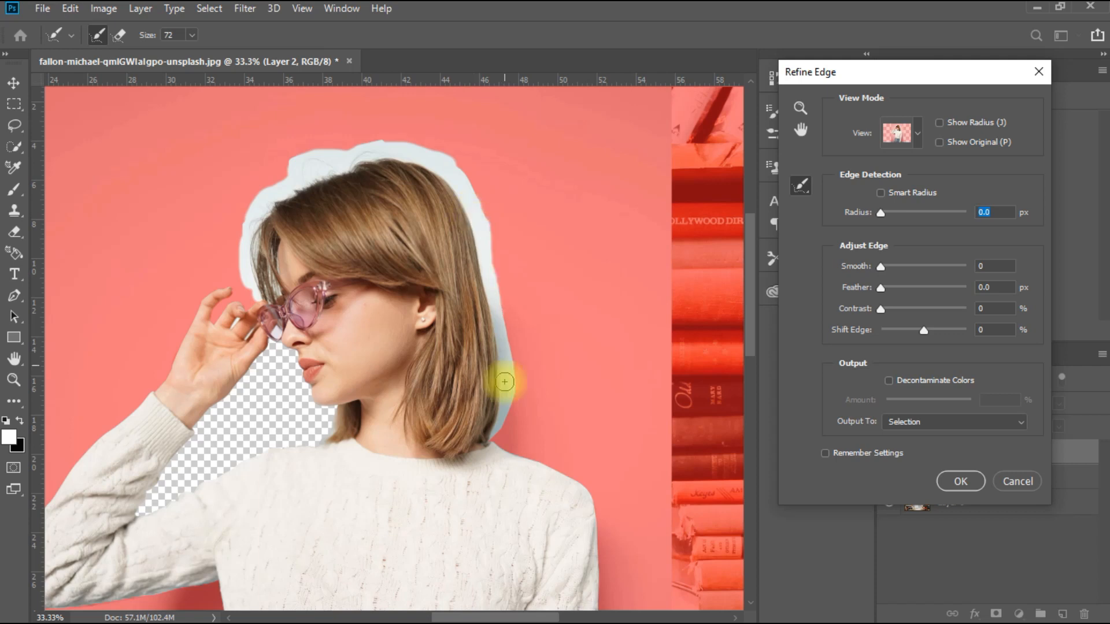
left_click_drag(505, 382, 495, 391)
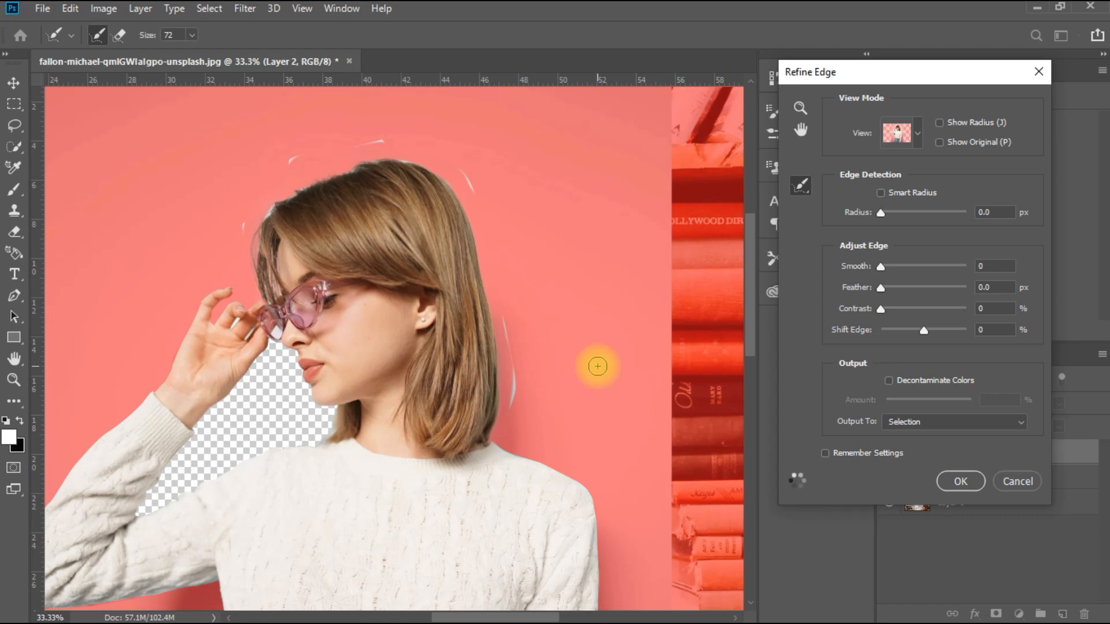
Step: Brush over the leftover background slivers around the hair and apply the refined edge as a selection
mouse_move(238, 227)
left_mouse_down()
mouse_move(259, 211)
mouse_move(461, 161)
left_mouse_up()
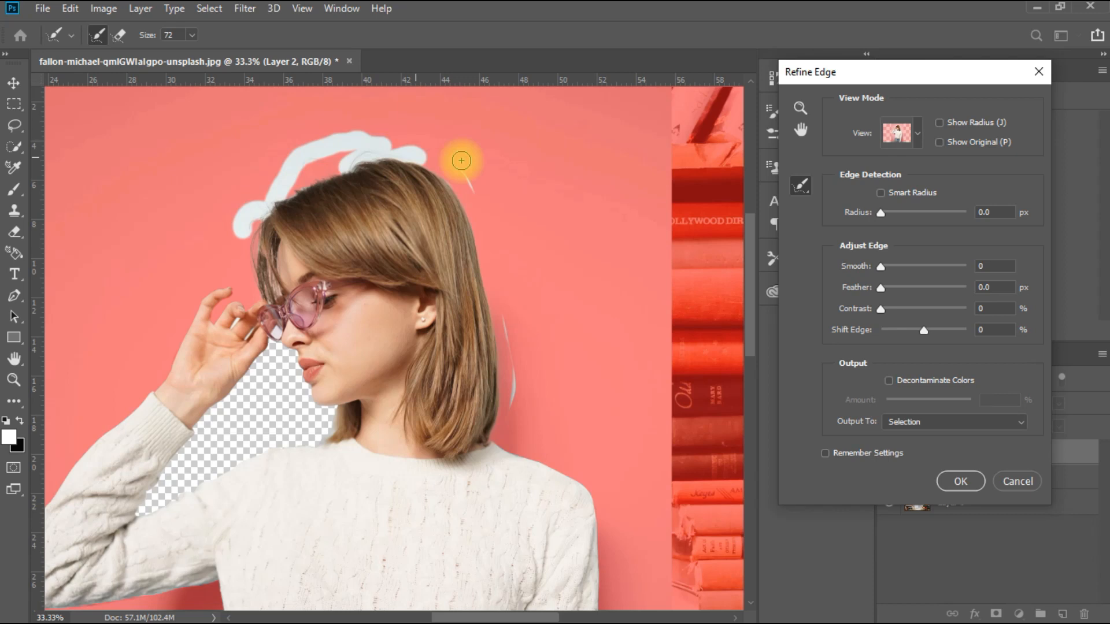
left_click_drag(461, 161, 500, 423)
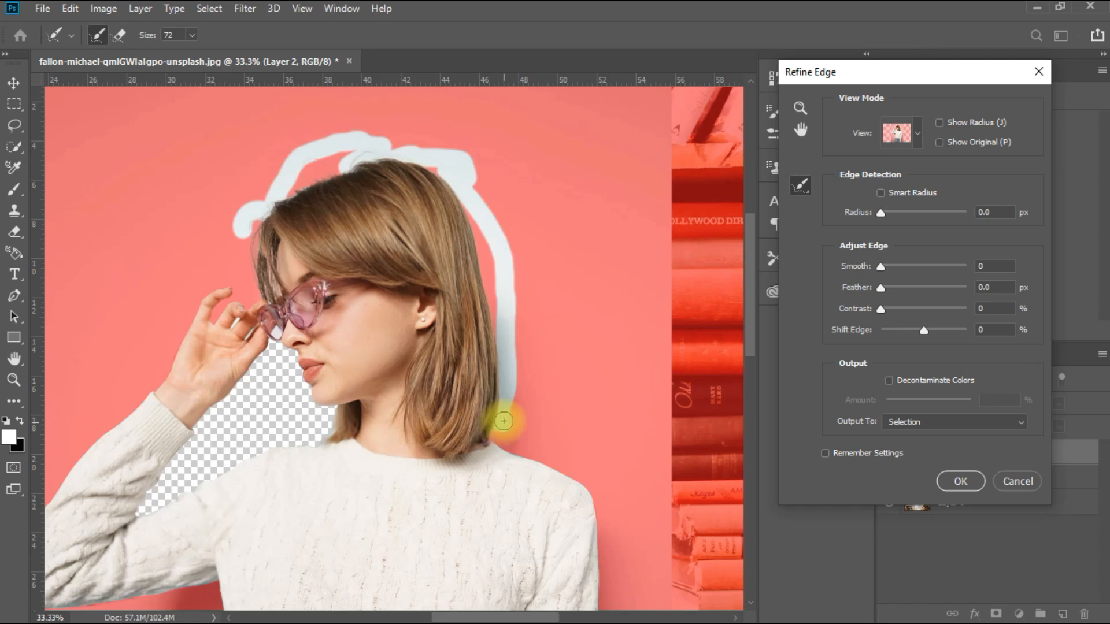
left_click_drag(503, 421, 503, 422)
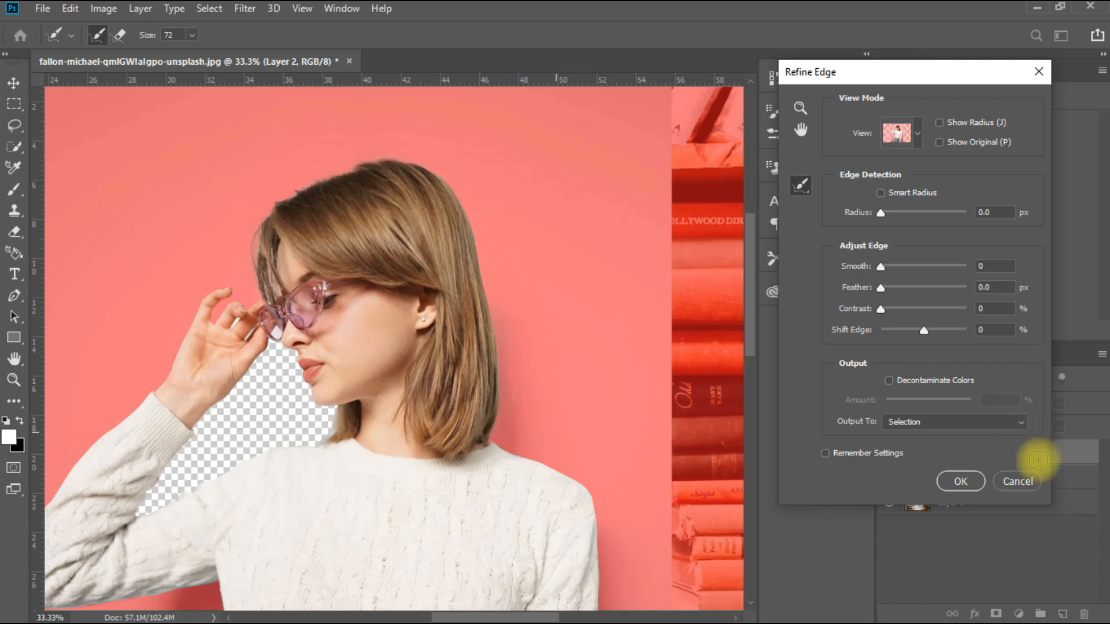
left_click(954, 480)
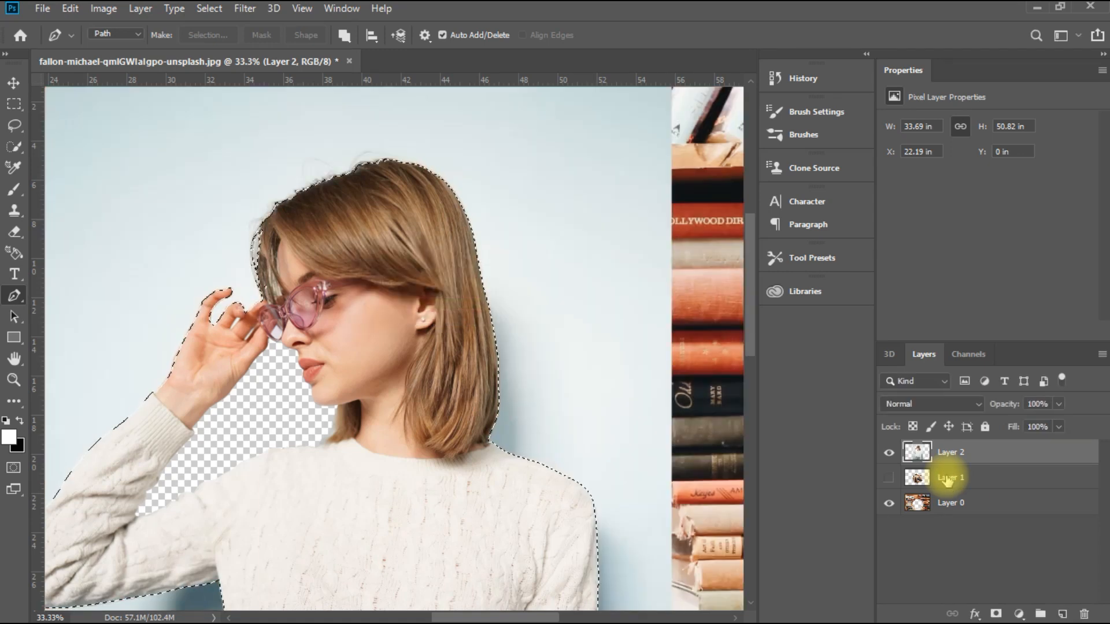
Step: Delete the blue background around the woman on Layer 2 by inverting the selection, and deselect
key("ctrl+minus")
key("ctrl+minus")
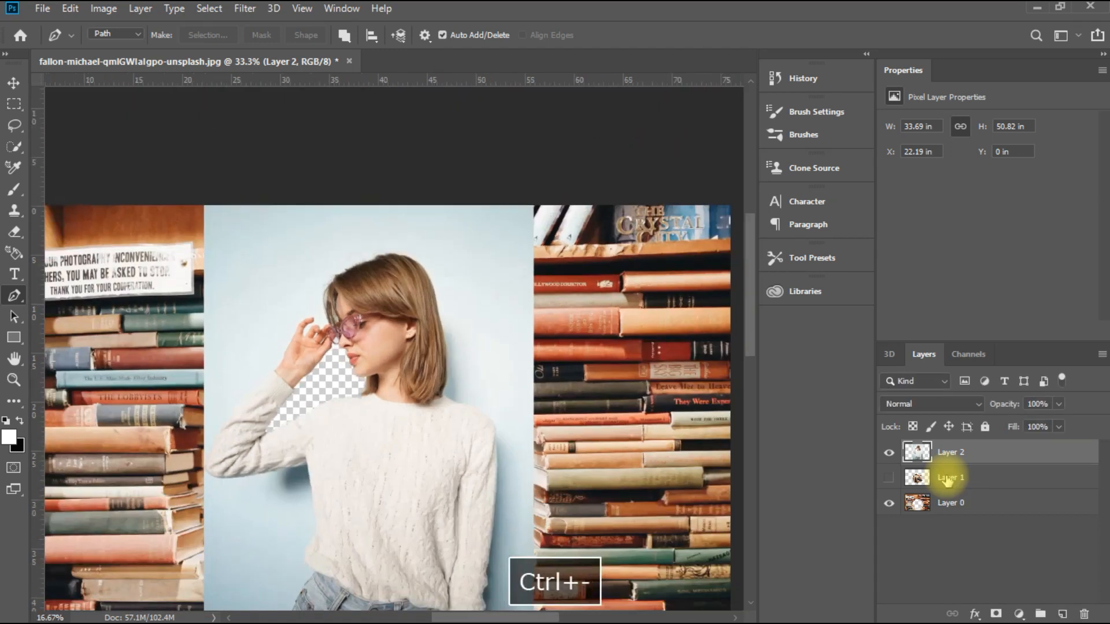
key("ctrl+minus")
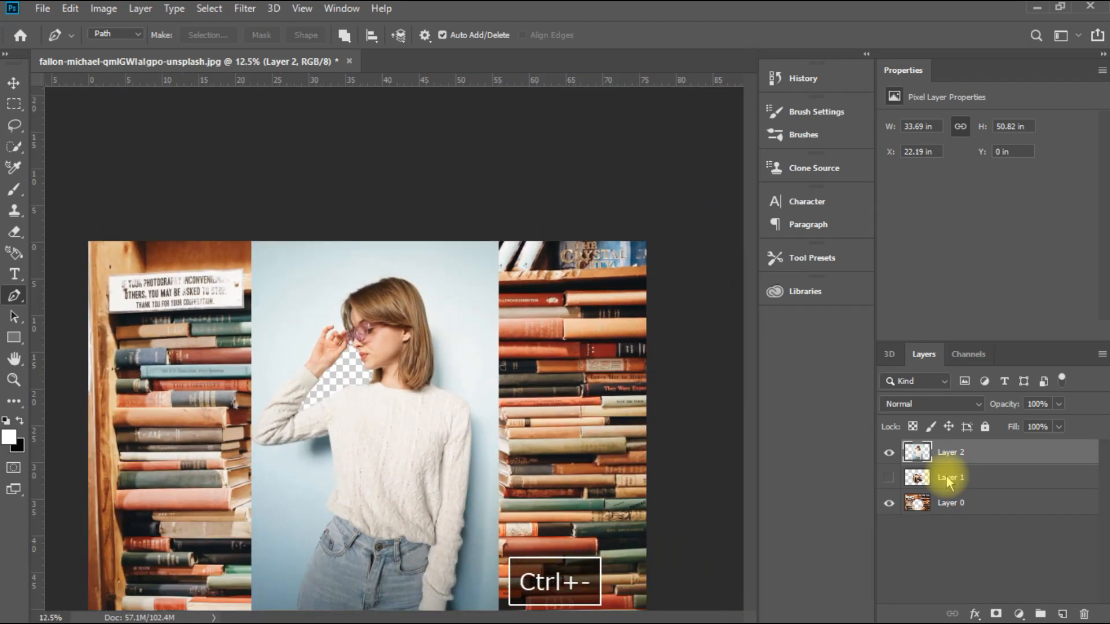
key("BackSpace")
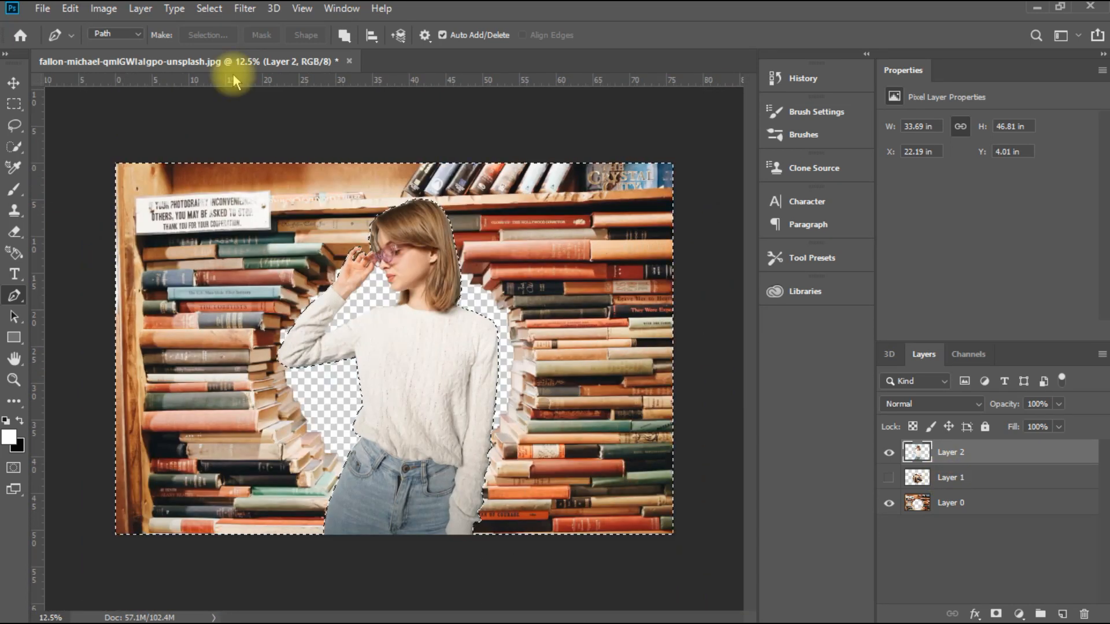
key("ctrl+d")
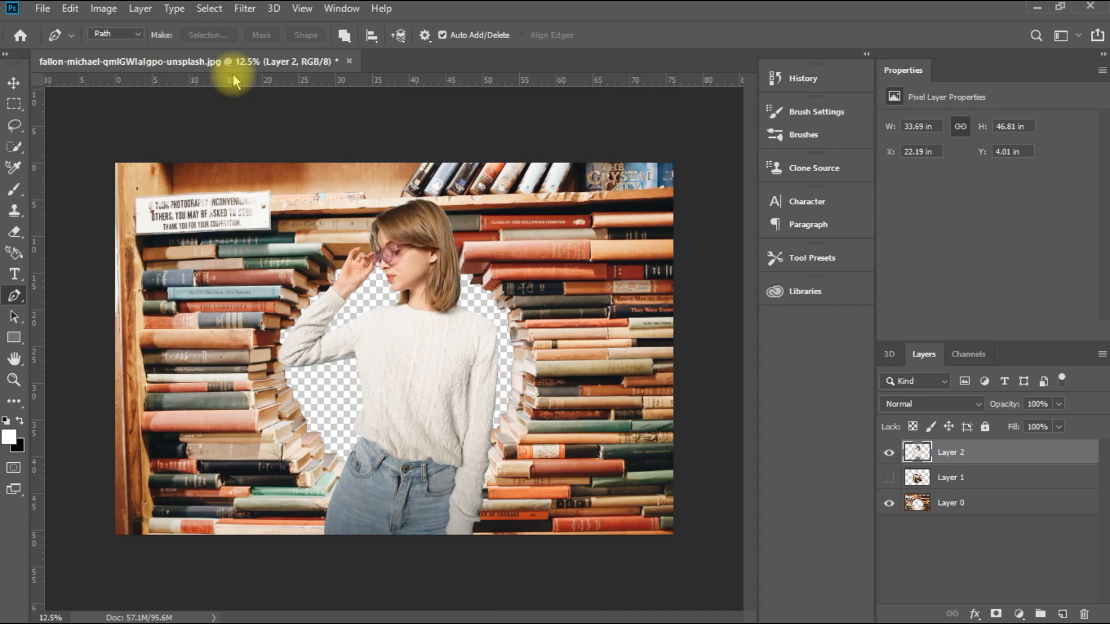
Step: Move the woman's cutout upward over the bookshelf with the Move tool
key("e")
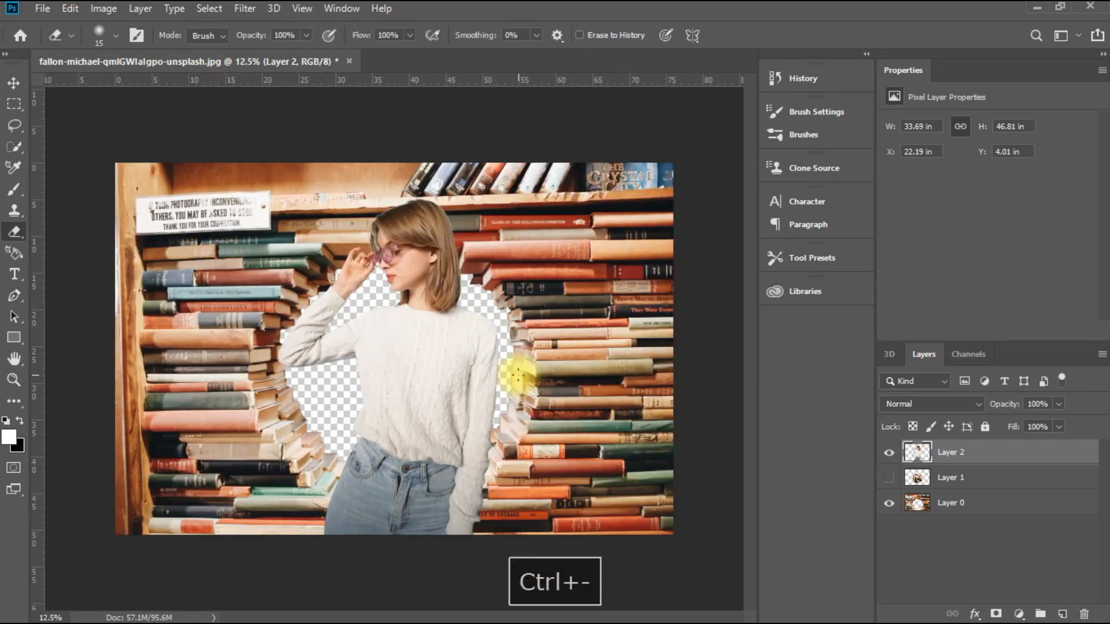
left_click(12, 81)
left_click_drag(442, 364, 437, 312)
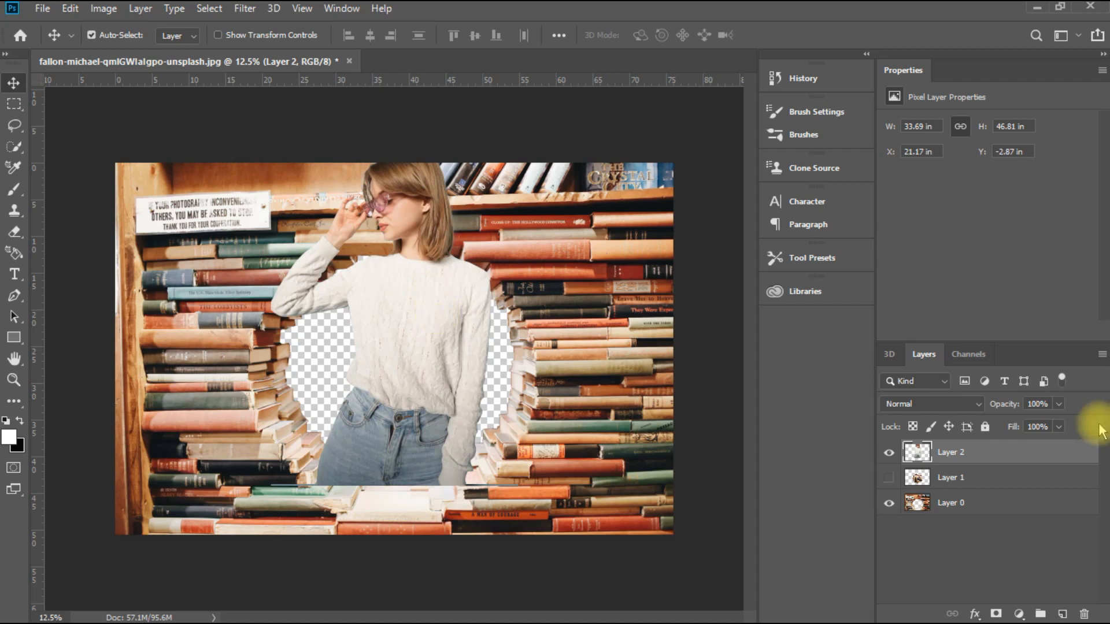
Step: Restack the layers with Layer 0 on top, Layer 2 in the middle and Layer 1 at the bottom, and show Layer 1
mouse_move(1016, 453)
left_mouse_down()
mouse_move(1019, 483)
mouse_move(1016, 464)
mouse_move(994, 506)
mouse_move(1003, 449)
left_mouse_up()
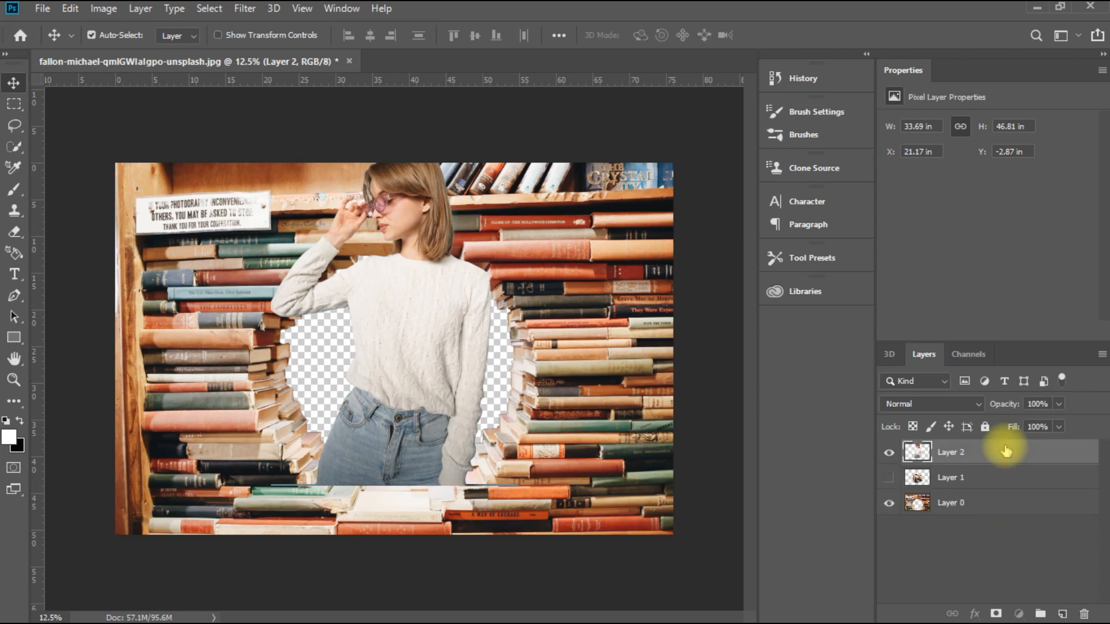
left_click(888, 503)
left_click(889, 503)
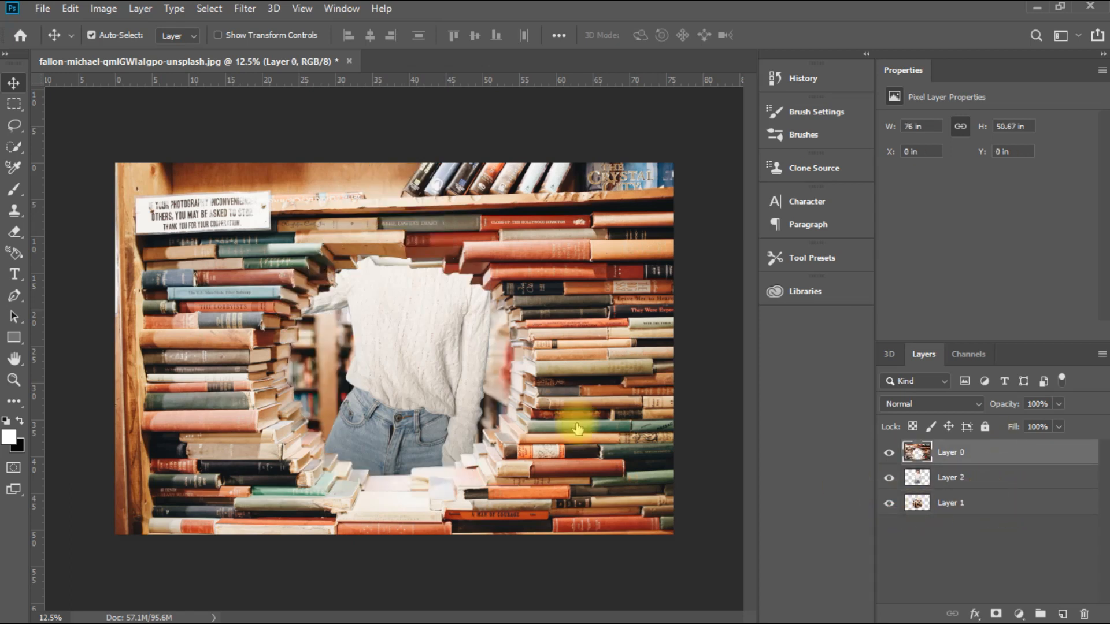
Step: Move the woman down into the bookshelf opening, scale her proportionally to about 82%, and center her behind the books
left_click_drag(412, 341, 422, 451)
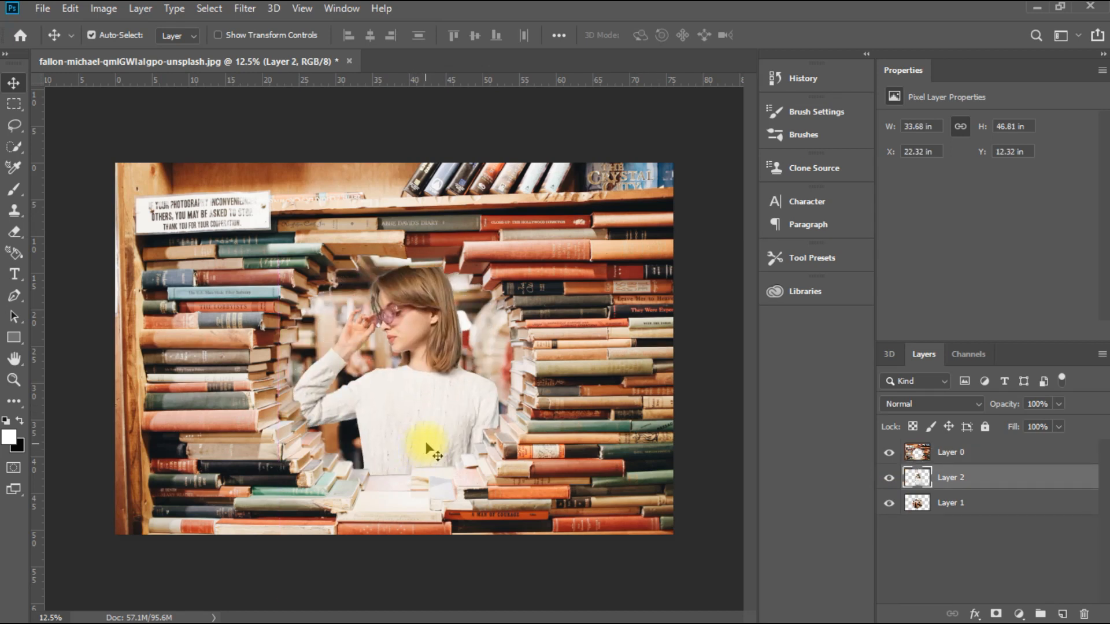
key("ctrl+t")
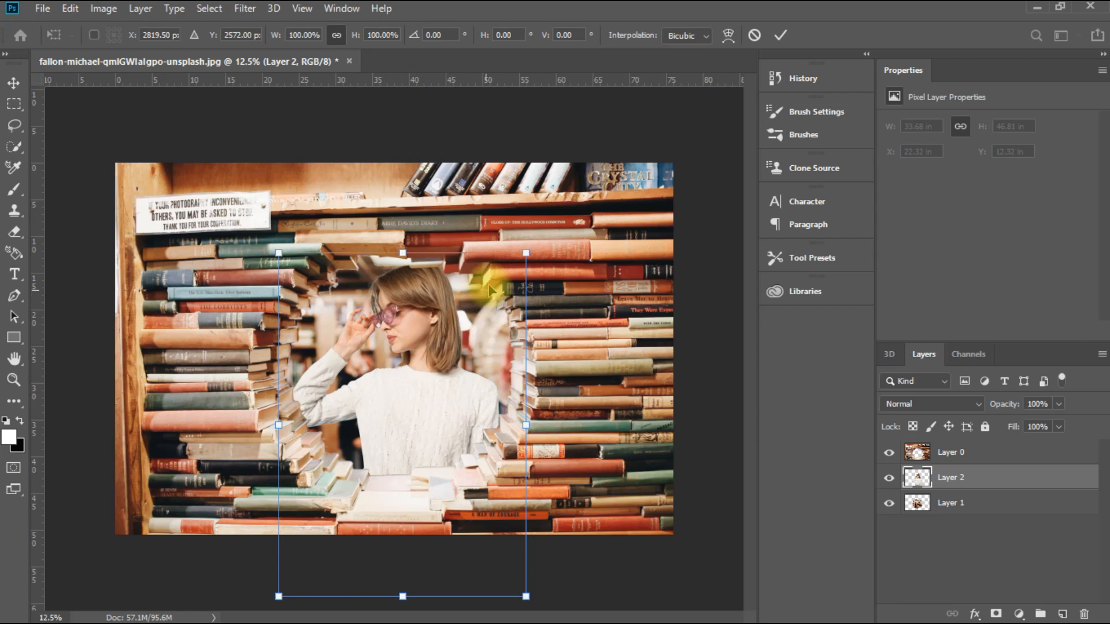
left_click_drag(526, 255, 470, 310)
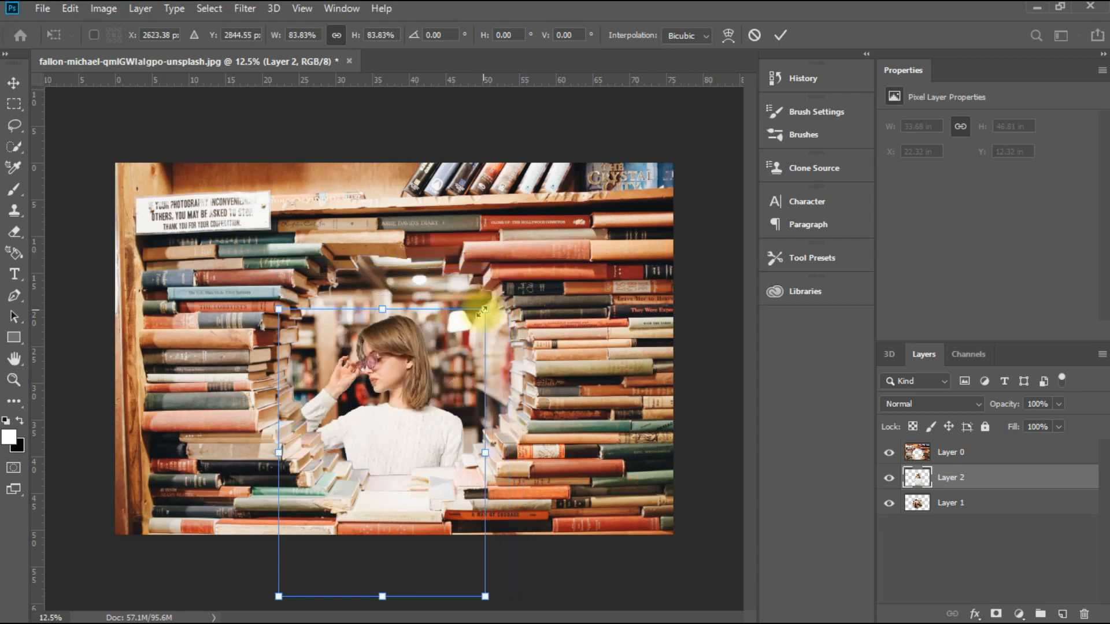
left_click_drag(401, 439, 419, 391)
left_click_drag(293, 270, 298, 276)
left_click_drag(422, 391, 425, 383)
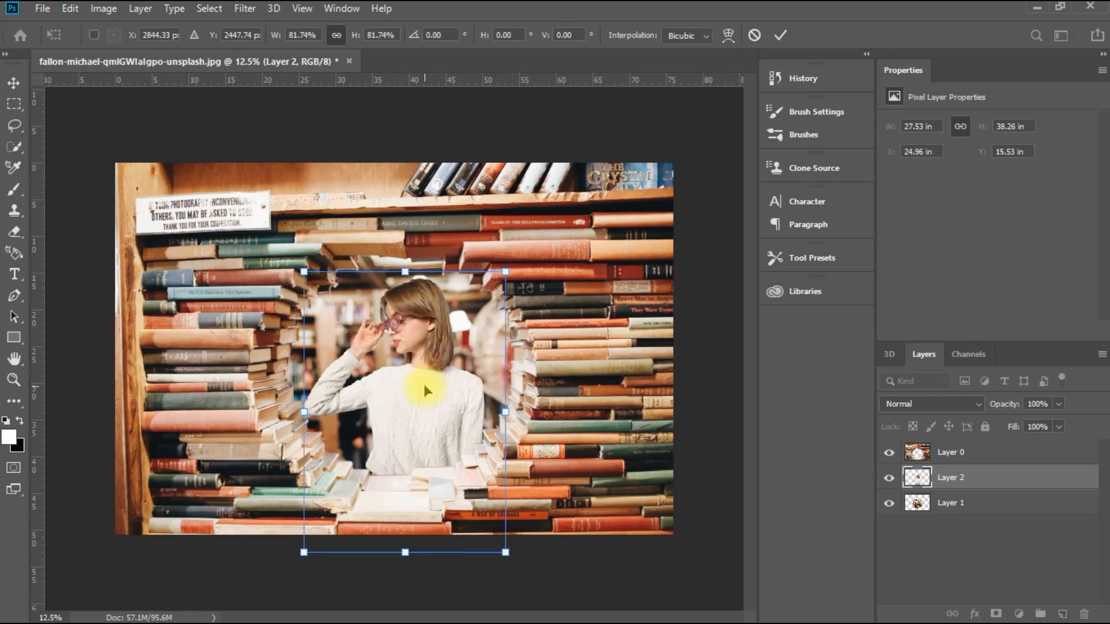
left_click(774, 37)
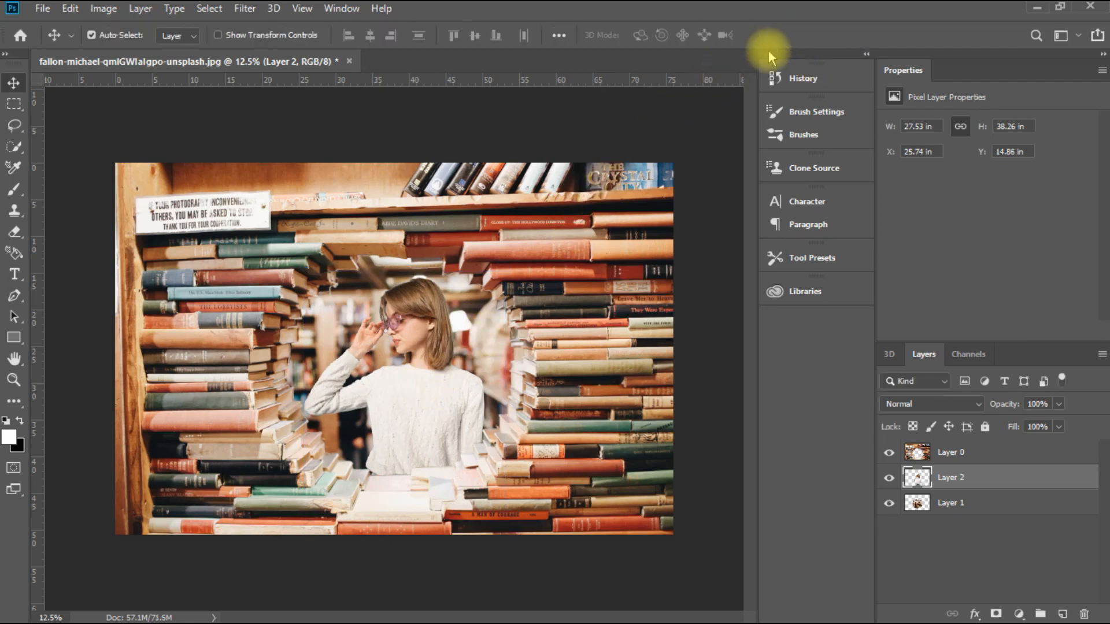
Step: Add a Black & White adjustment layer with the default preset above Layer 0
left_click(1009, 452)
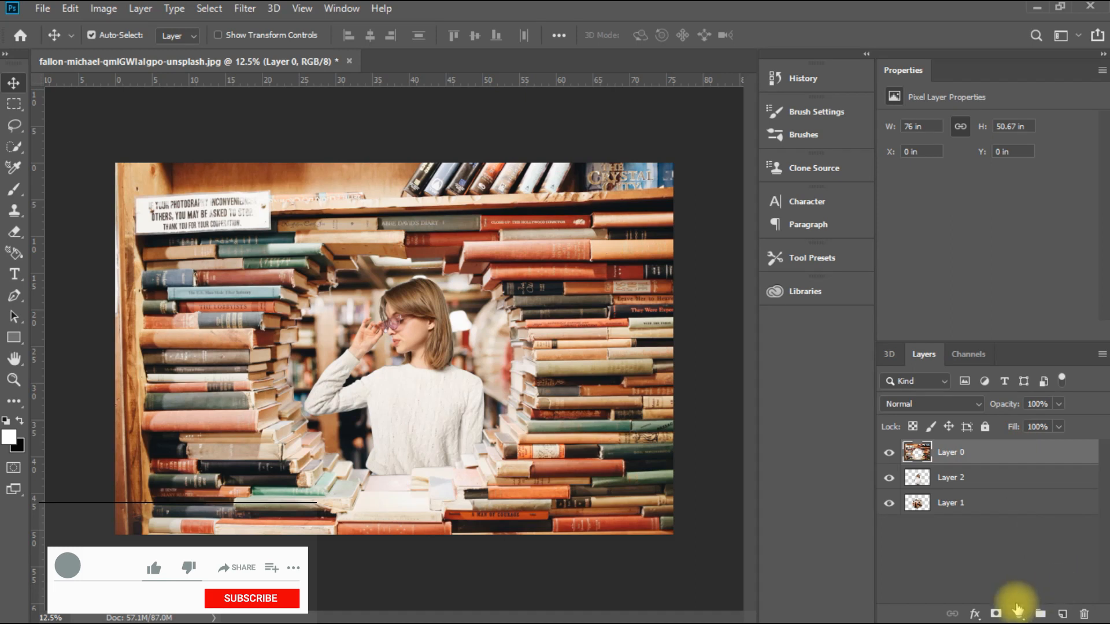
left_click(1019, 612)
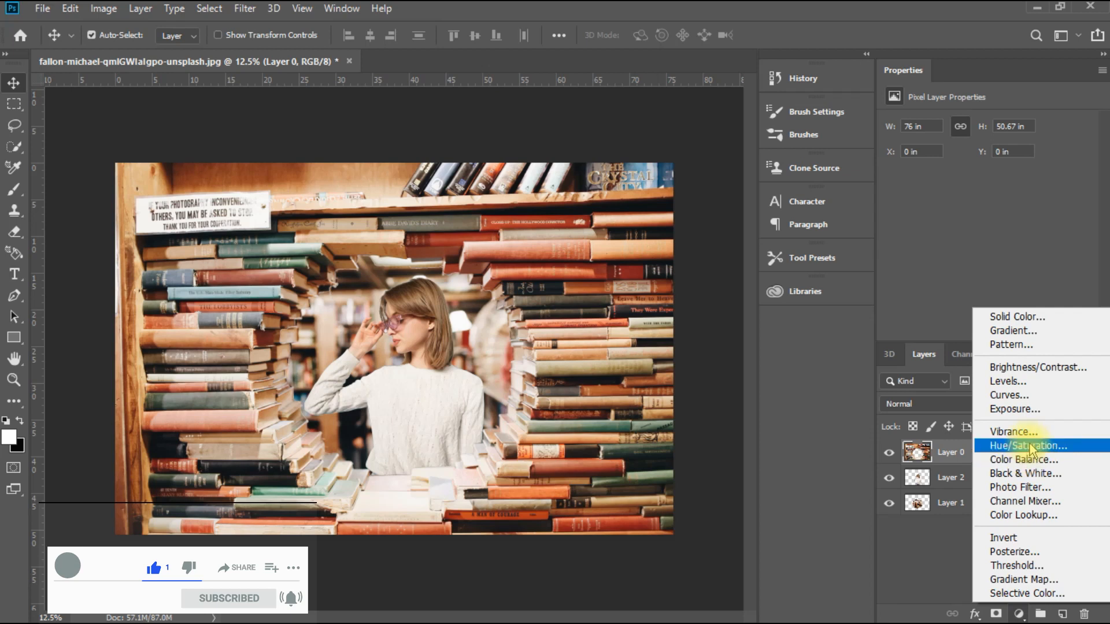
left_click(1038, 477)
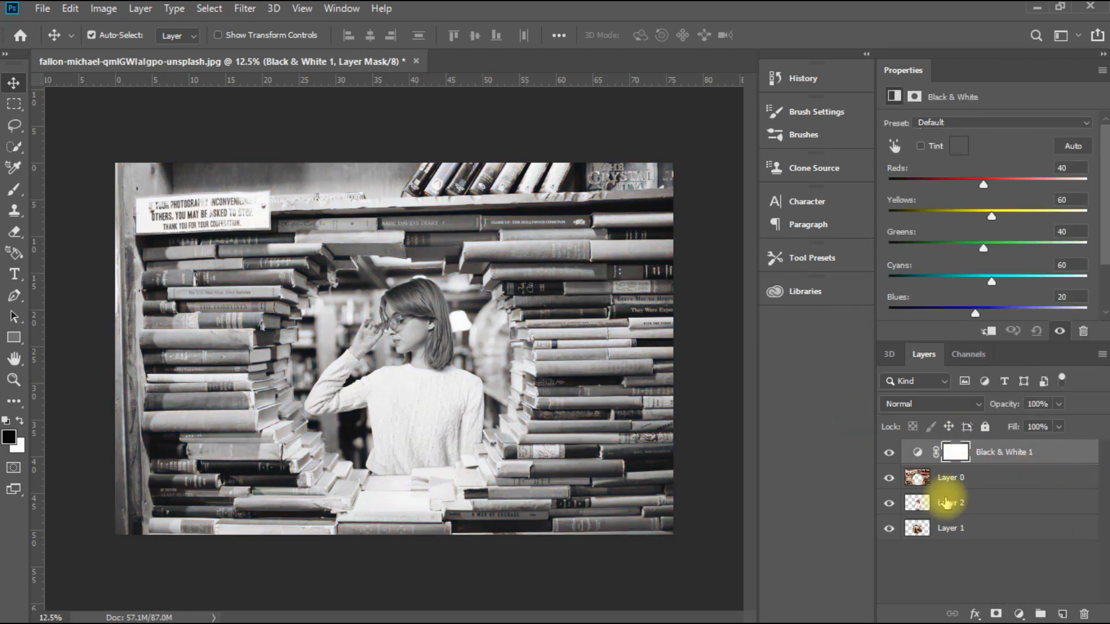
Step: Add a Levels adjustment layer above the woman's Layer 2 and set its midtone input to 0.77
left_click(946, 503)
left_click(1021, 614)
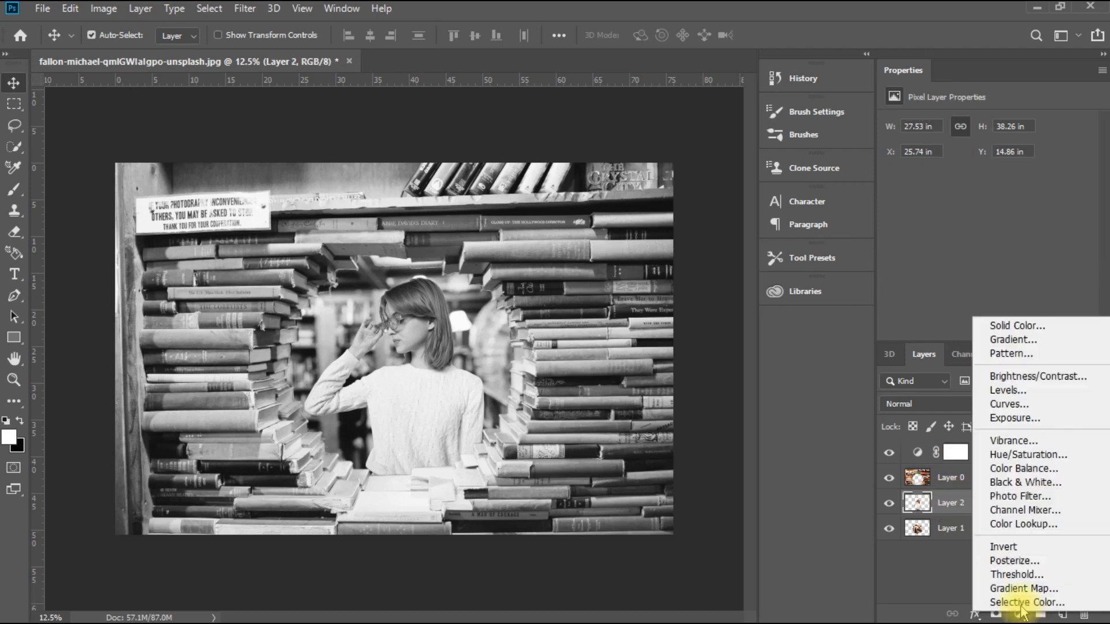
left_click(1006, 395)
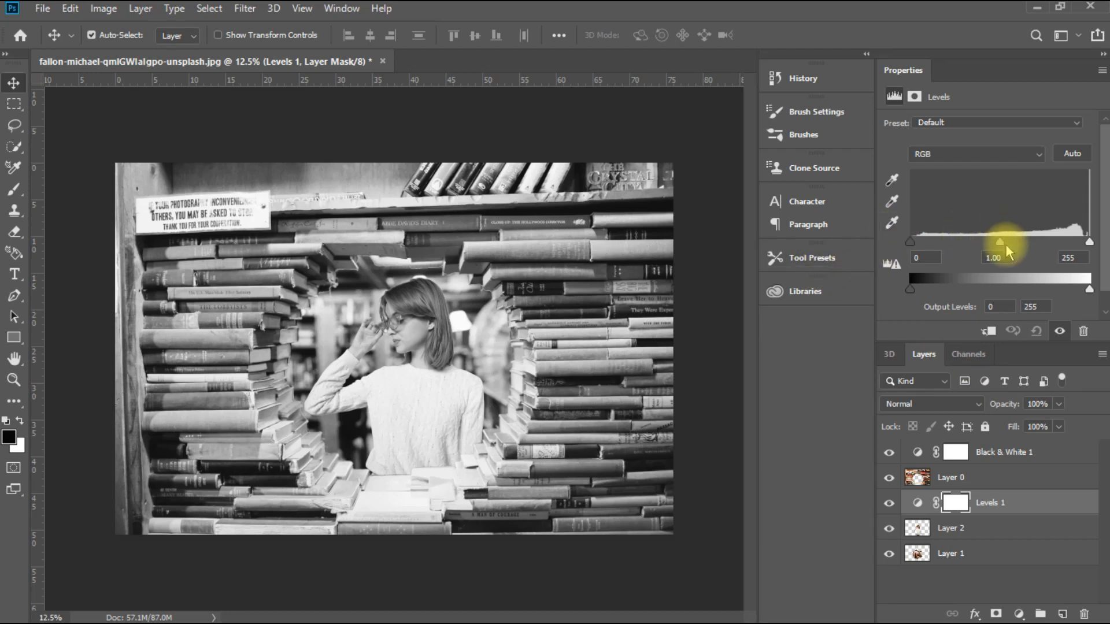
mouse_move(999, 241)
left_mouse_down()
mouse_move(987, 239)
mouse_move(1016, 251)
left_mouse_up()
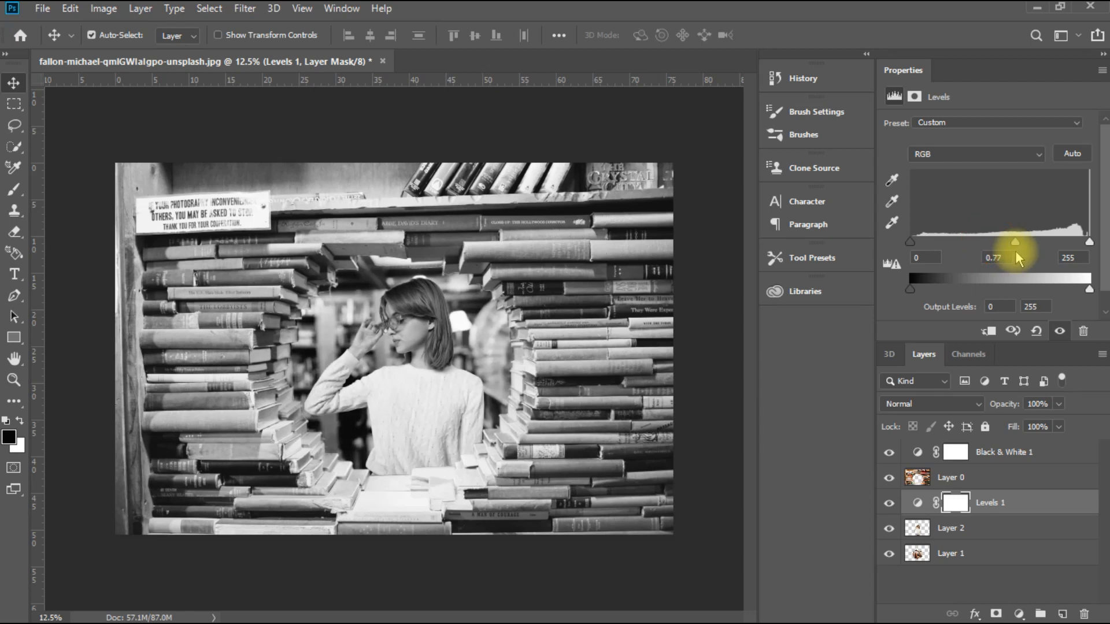
Step: Clip the Levels adjustment to Layer 2 and set its shadow input level to 21
left_click(988, 330)
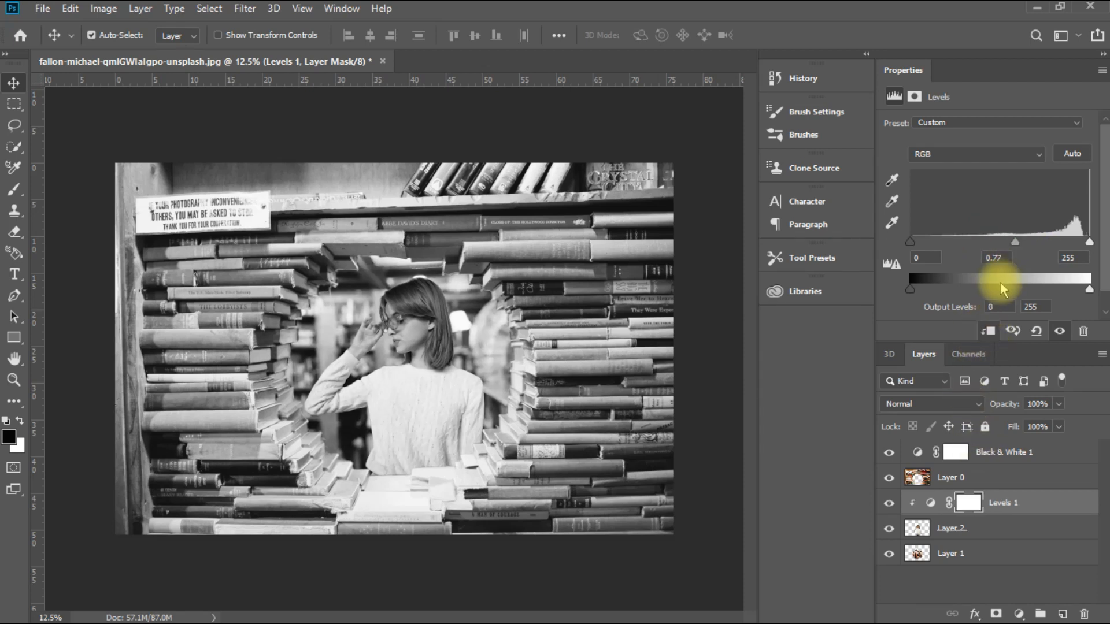
mouse_move(918, 287)
left_mouse_down()
mouse_move(941, 288)
mouse_move(917, 289)
left_mouse_up()
left_click_drag(917, 240, 925, 243)
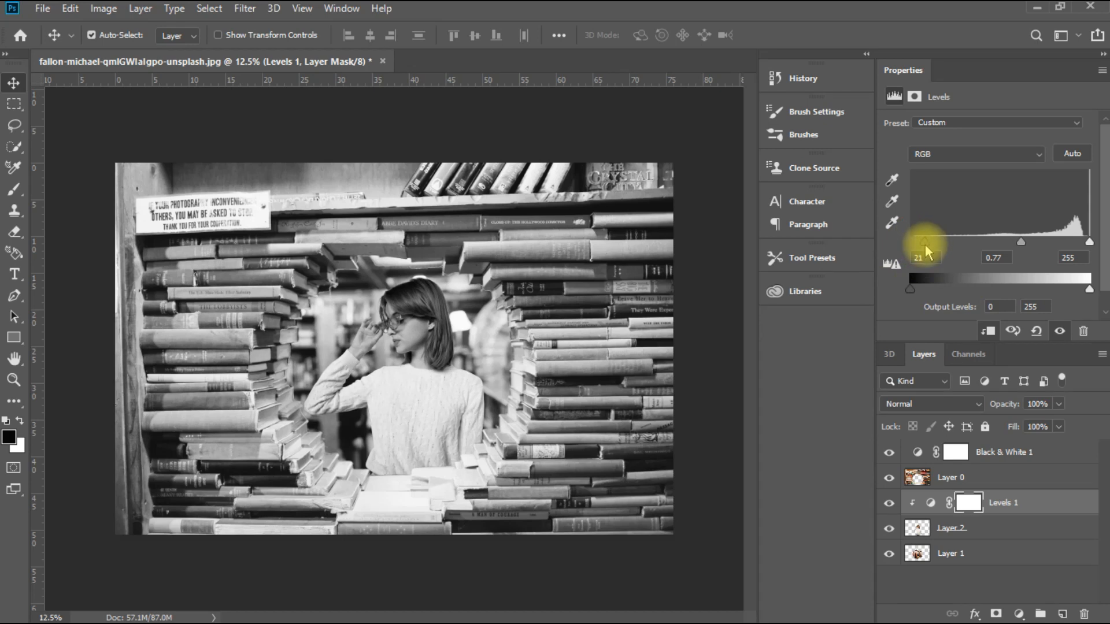
Step: Try a shadow input of 31, midtone of 0.80 and output white of 226 in the woman's Levels, restoring output white to 255
left_click_drag(927, 242, 932, 241)
left_click_drag(1024, 243, 1025, 244)
left_click_drag(1089, 289, 1067, 292)
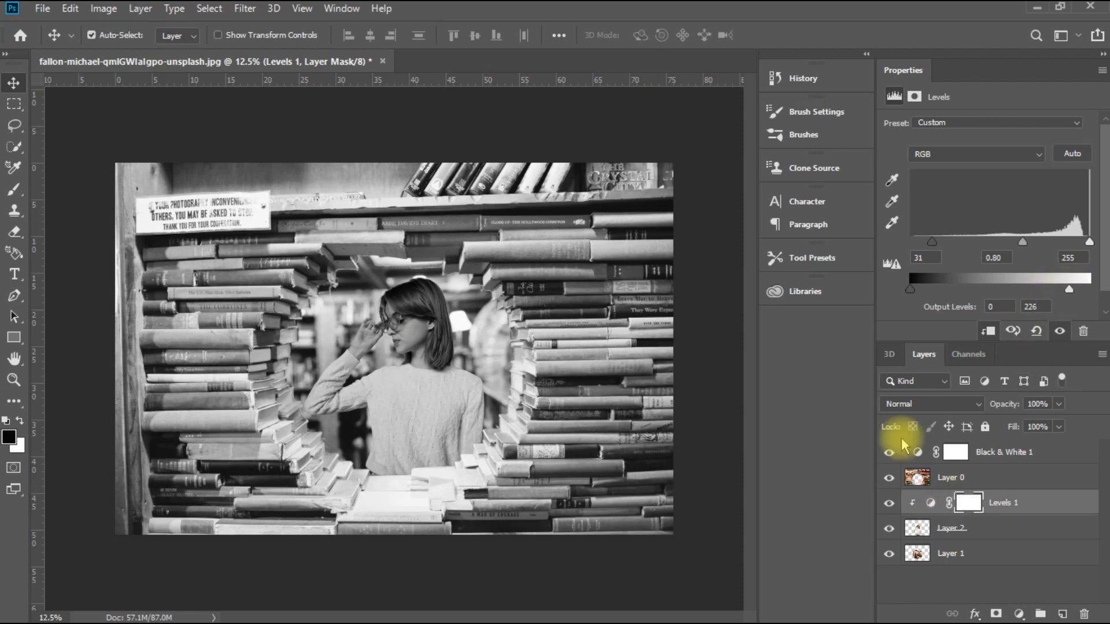
left_click(889, 452)
left_click(889, 452)
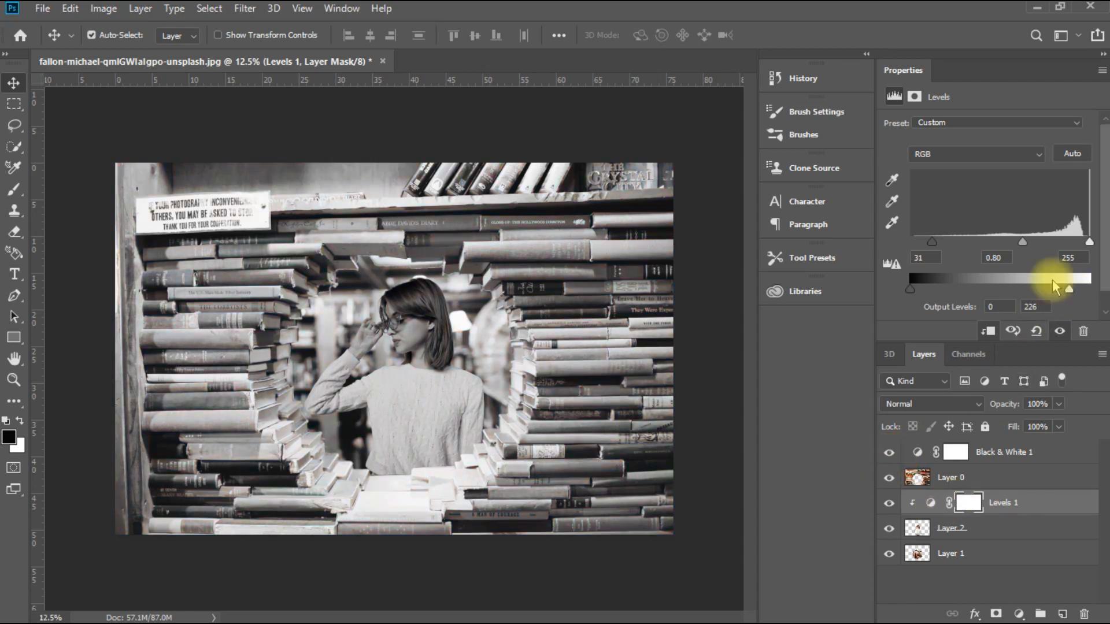
left_click_drag(1070, 289, 1092, 288)
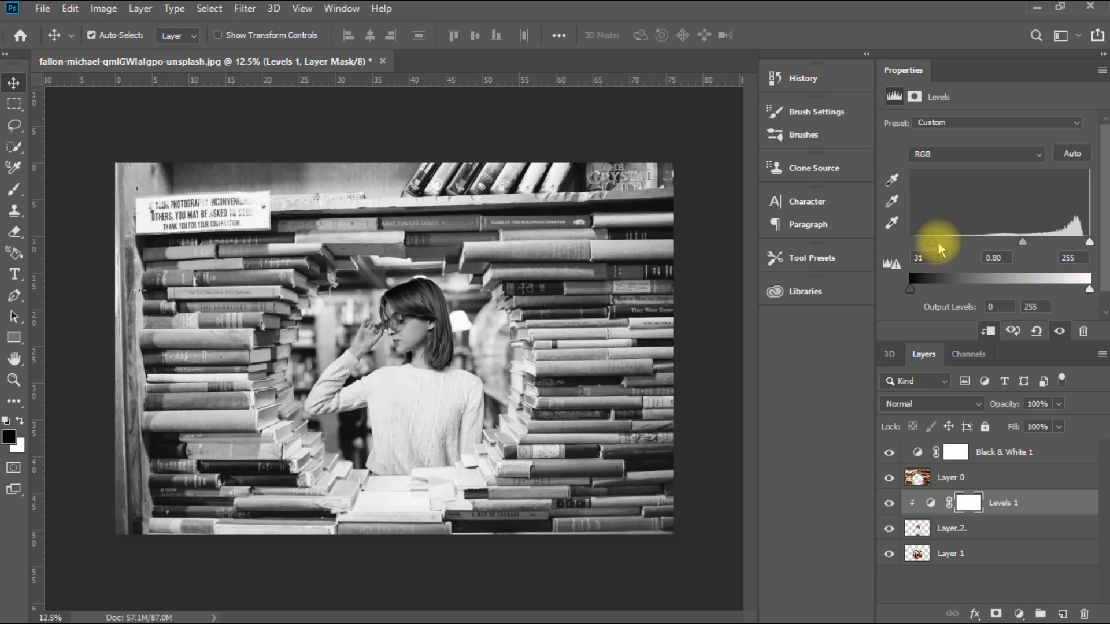
Step: Set the woman's Levels to shadow input 5, midtone 1.05 and output white 232, and hide the Black & White layer
left_click_drag(935, 242, 915, 242)
left_click_drag(1090, 287, 1075, 288)
left_click_drag(1014, 242, 999, 246)
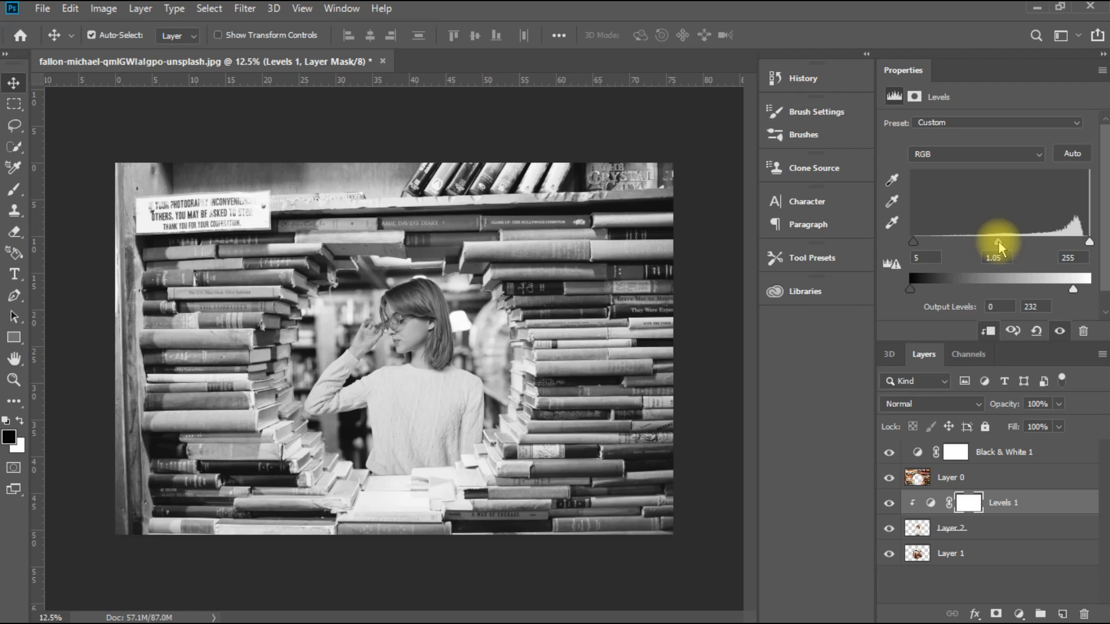
left_click(889, 453)
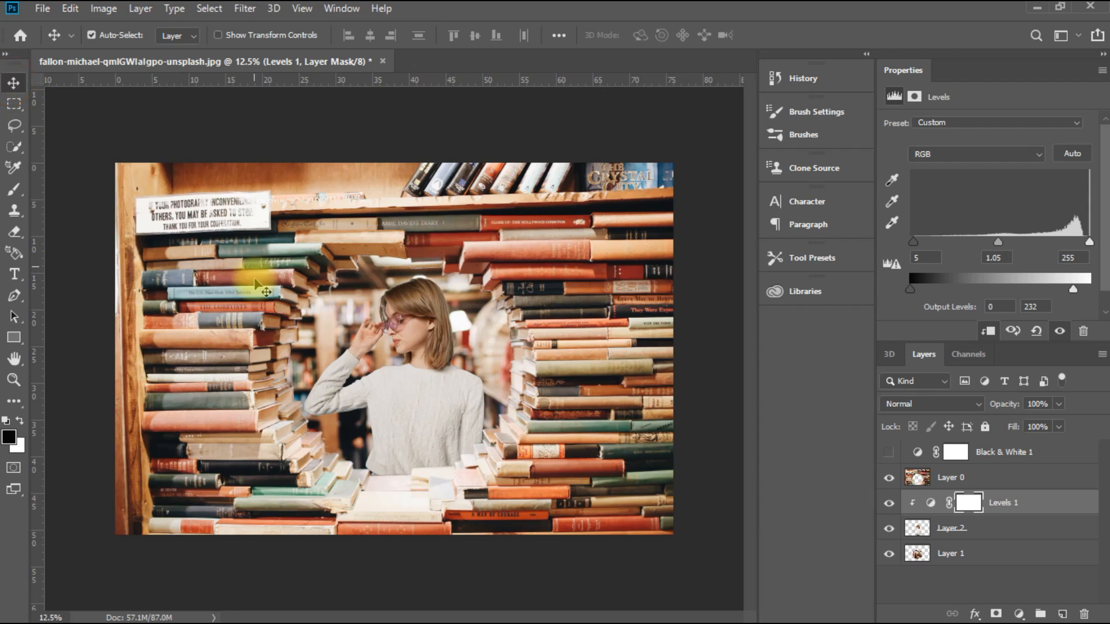
Step: Apply a Gaussian Blur with a 7.8-pixel radius to the bookshelf on Layer 0
left_click(382, 391)
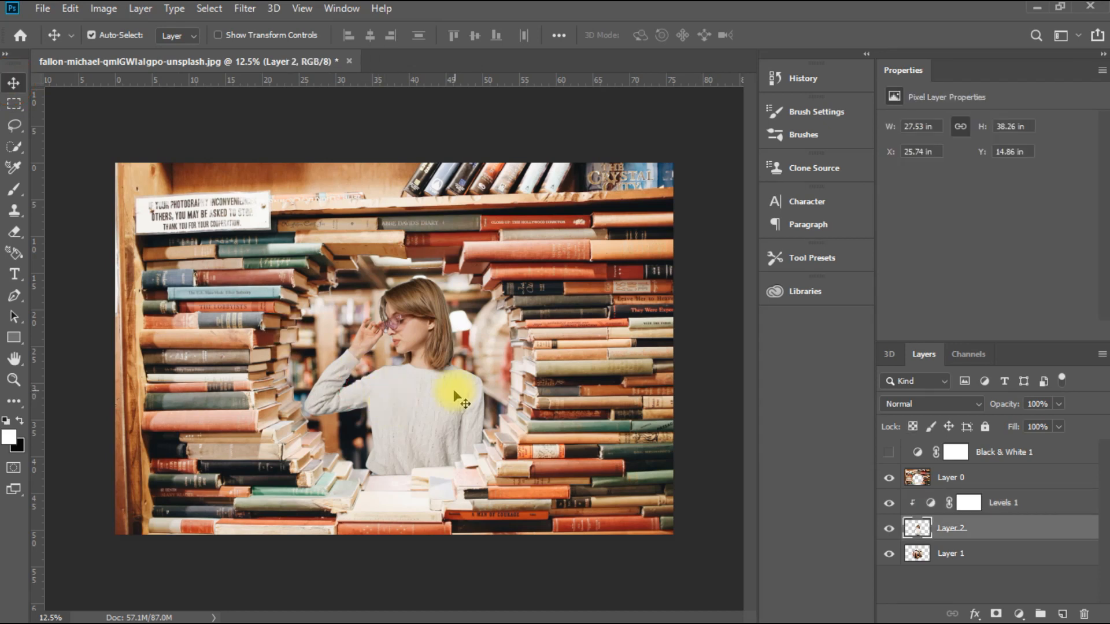
left_click(575, 326)
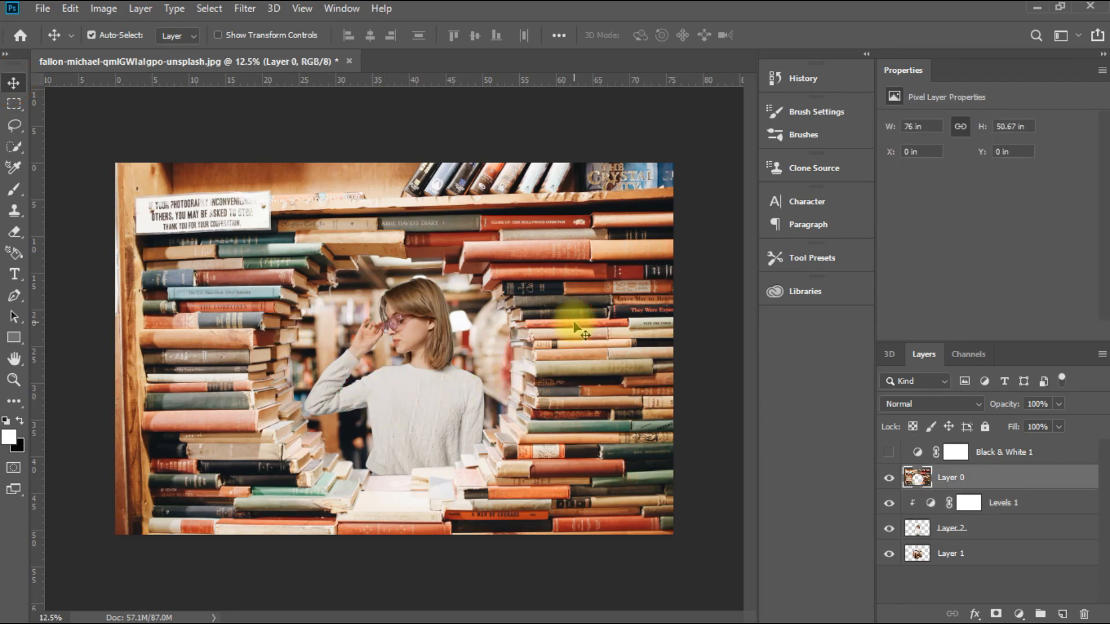
left_click(245, 8)
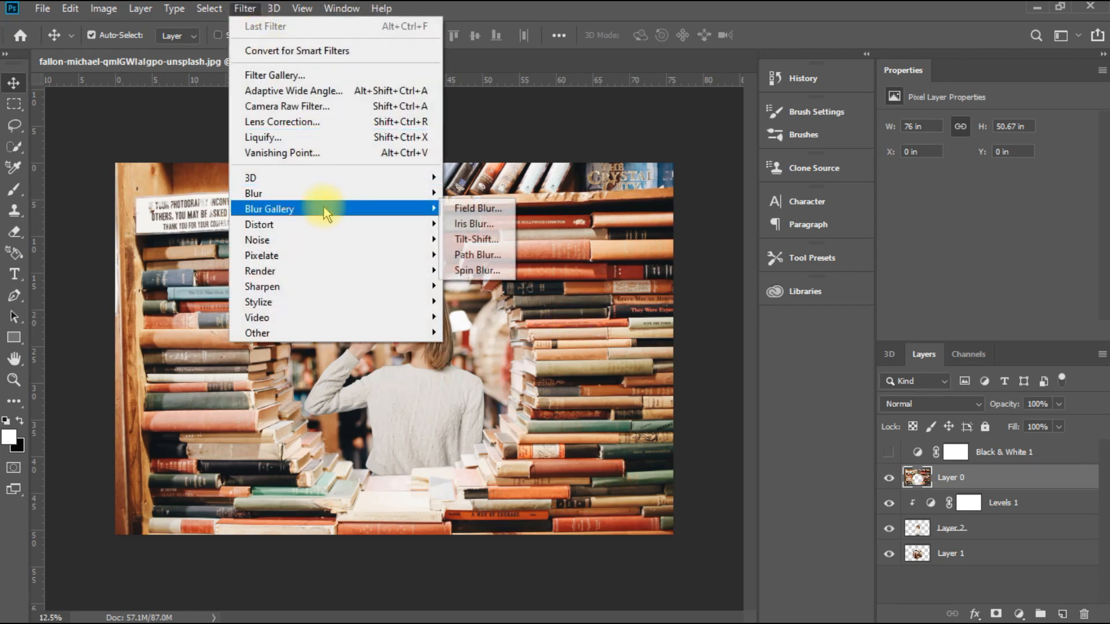
mouse_move(324, 199)
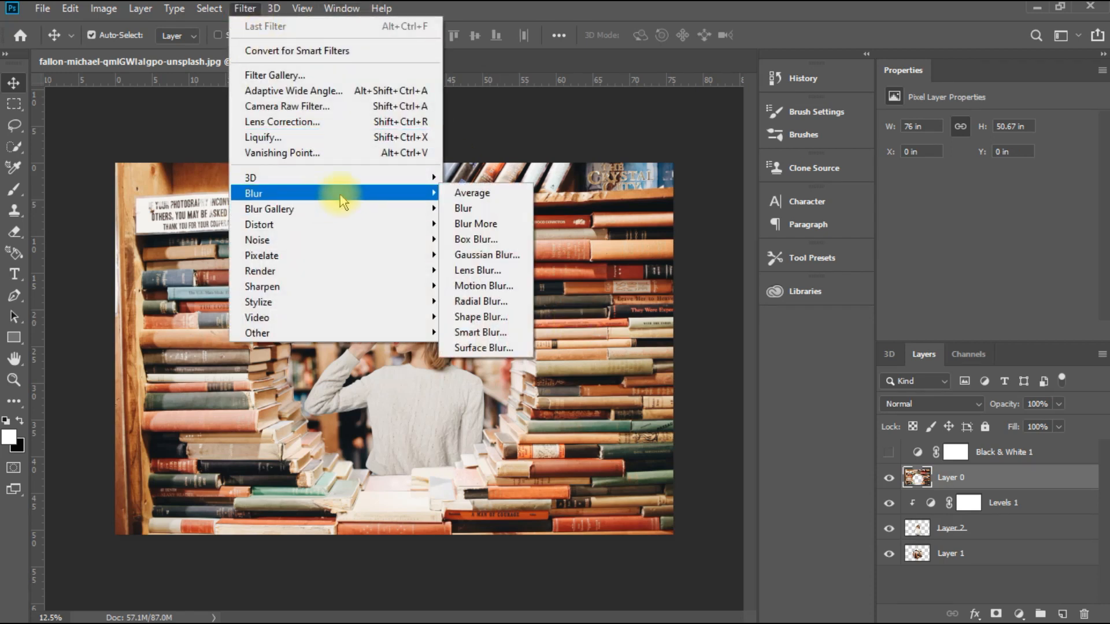
left_click(485, 254)
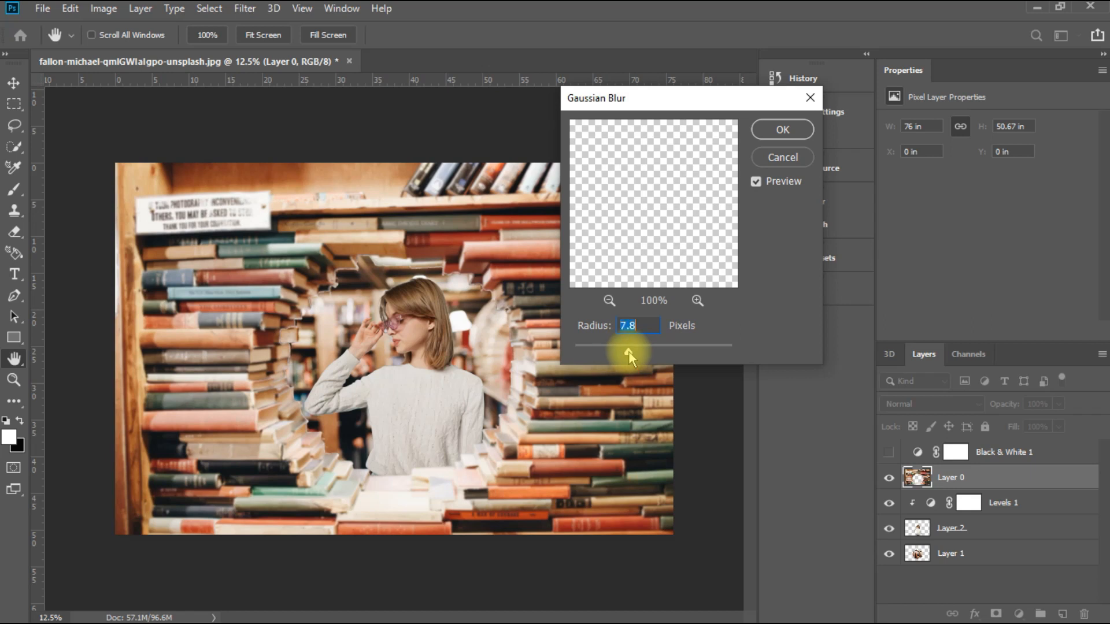
left_click(782, 129)
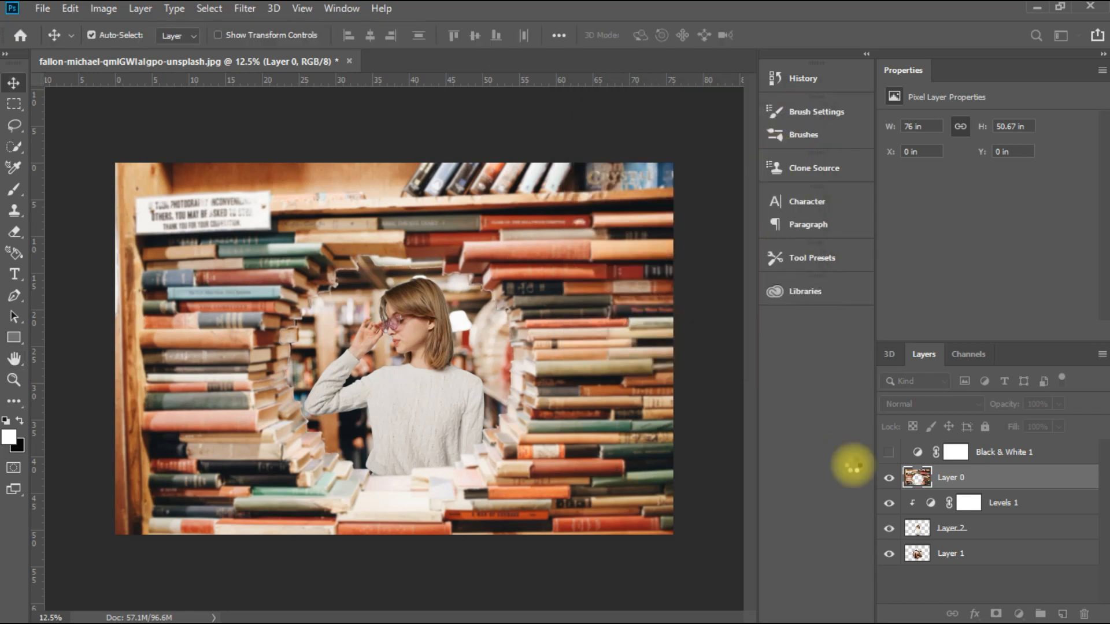
Step: Scale the background on Layer 1 proportionally to about 110% so it fills the opening behind the books
left_click(992, 552)
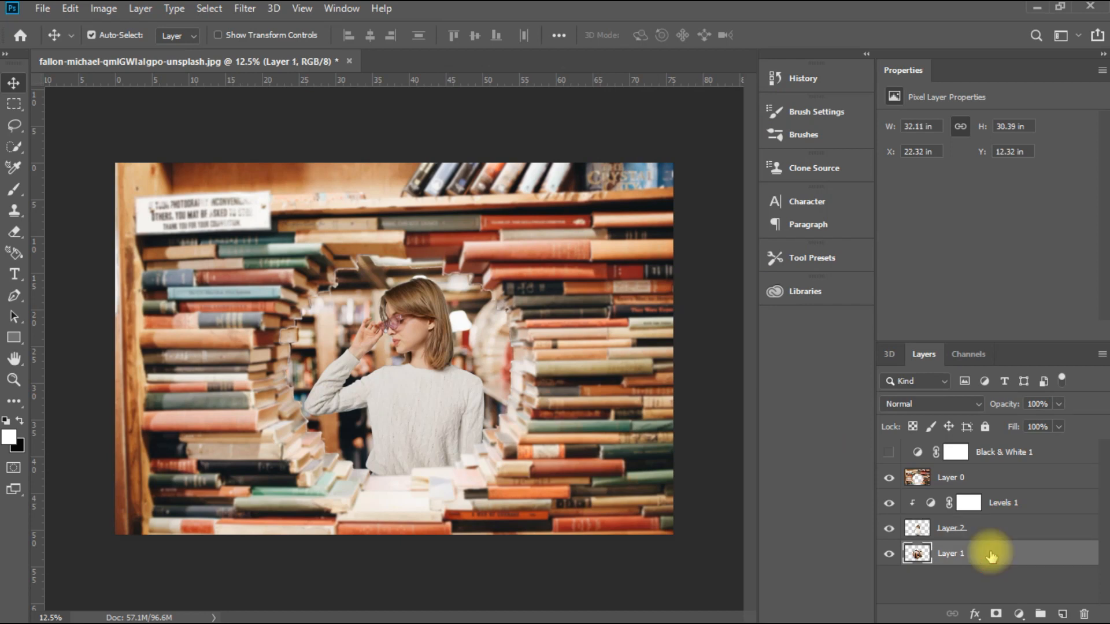
key("ctrl+t")
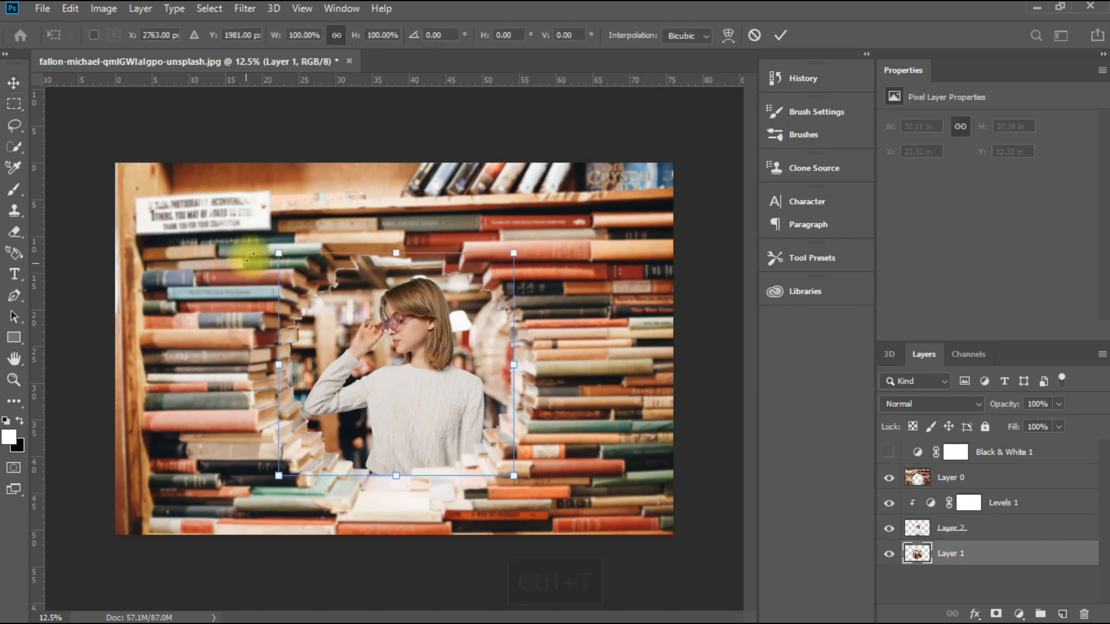
left_click_drag(272, 249, 269, 241)
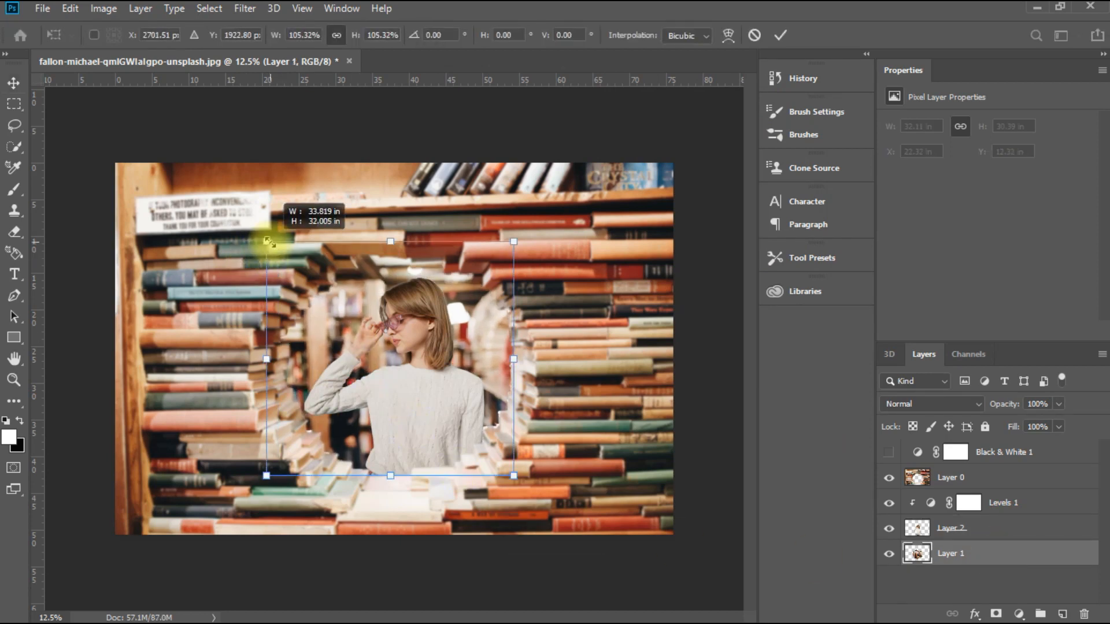
left_click_drag(514, 475, 530, 487)
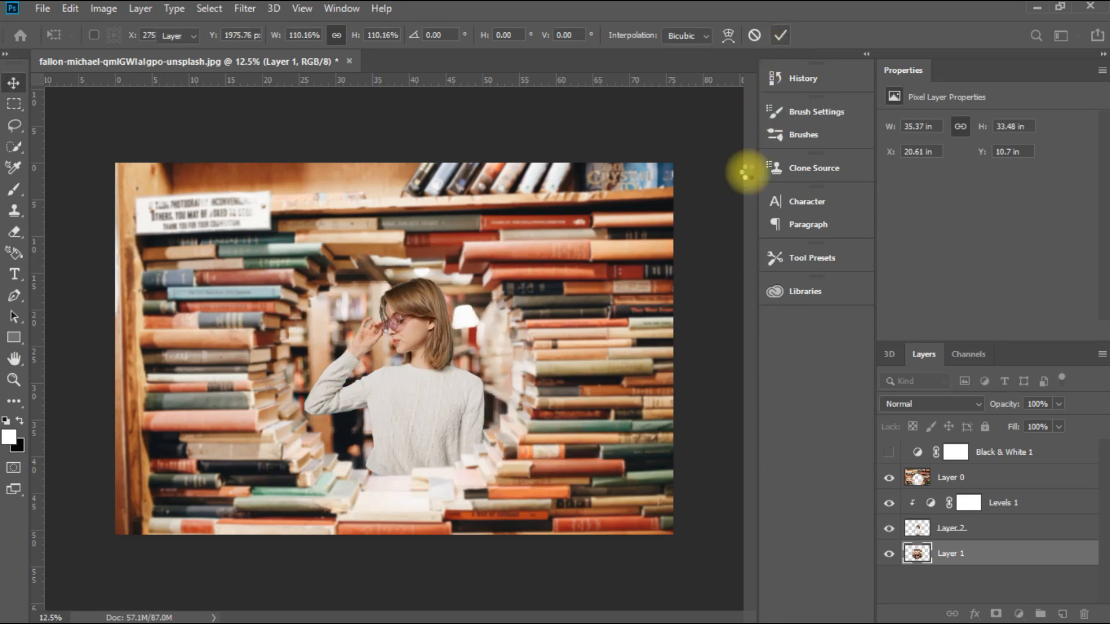
left_click(746, 173)
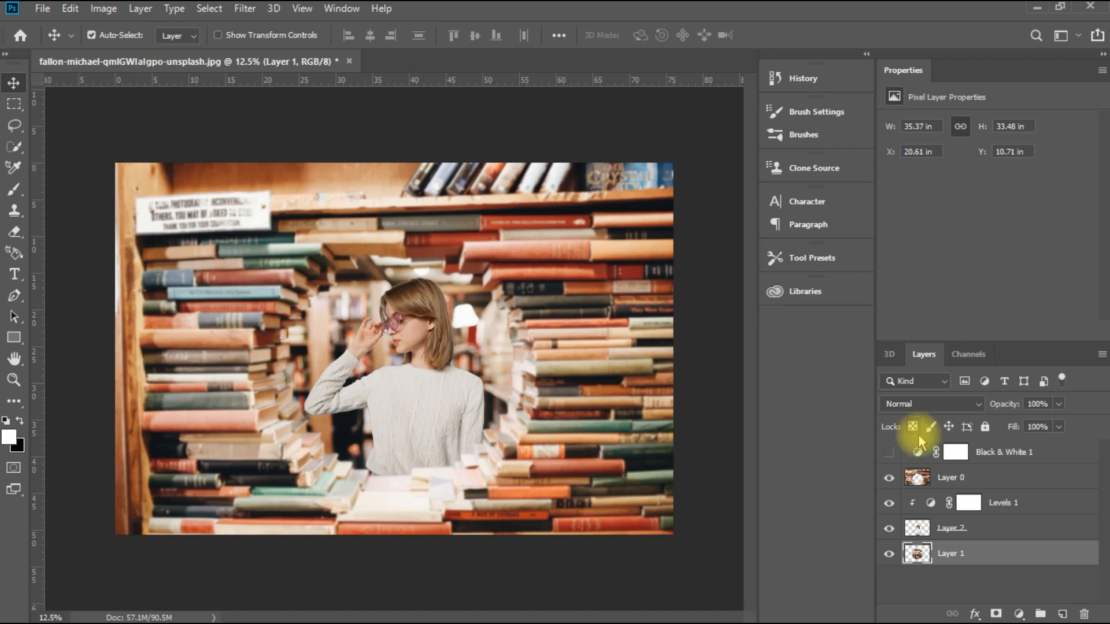
Step: Apply a second Gaussian Blur to the bookshelf on Layer 0 with a radius of 8.4 pixels
left_click(977, 484)
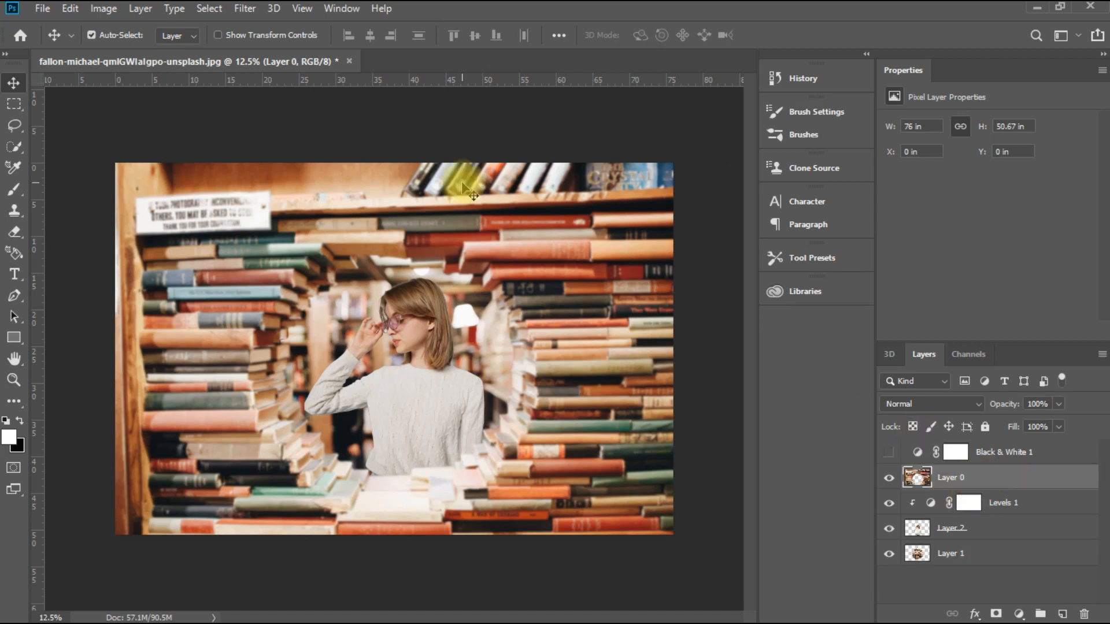
left_click(243, 9)
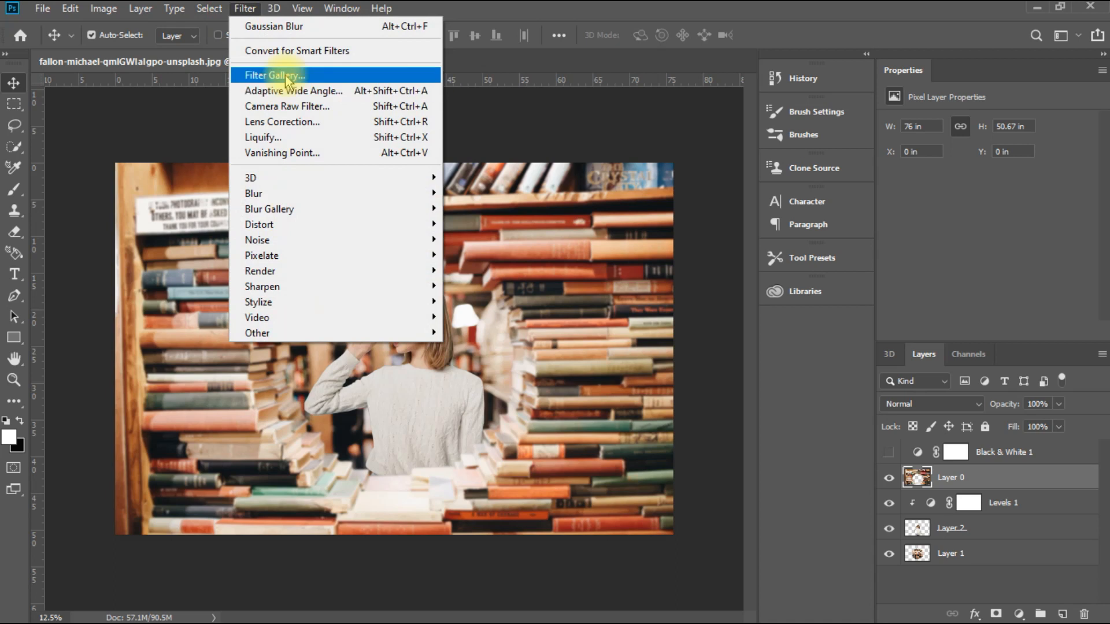
mouse_move(305, 212)
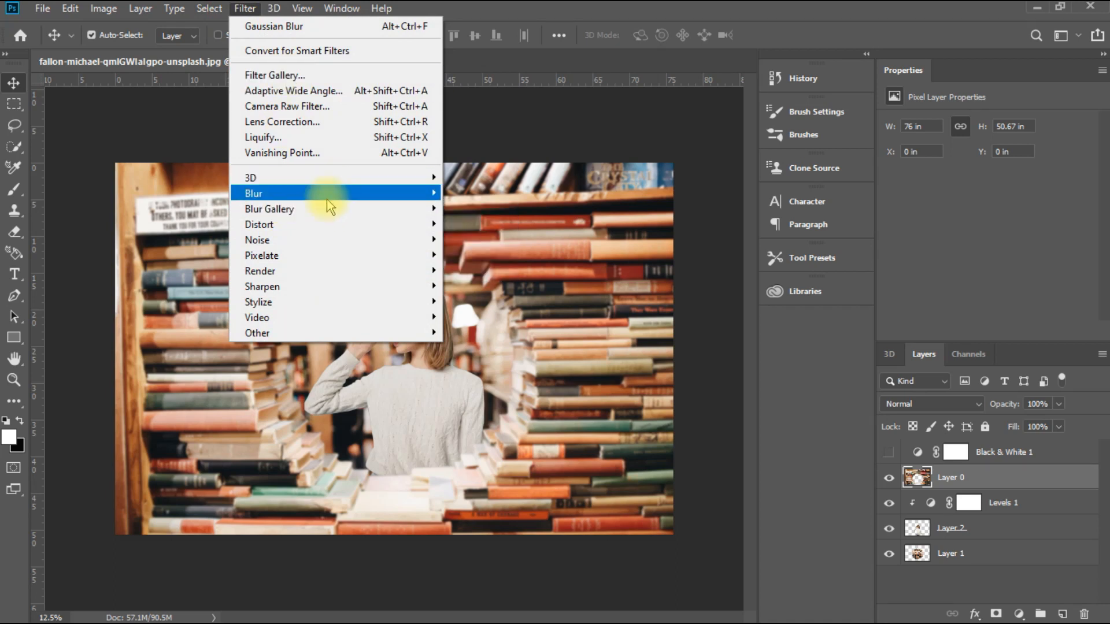
mouse_move(411, 193)
left_click(491, 255)
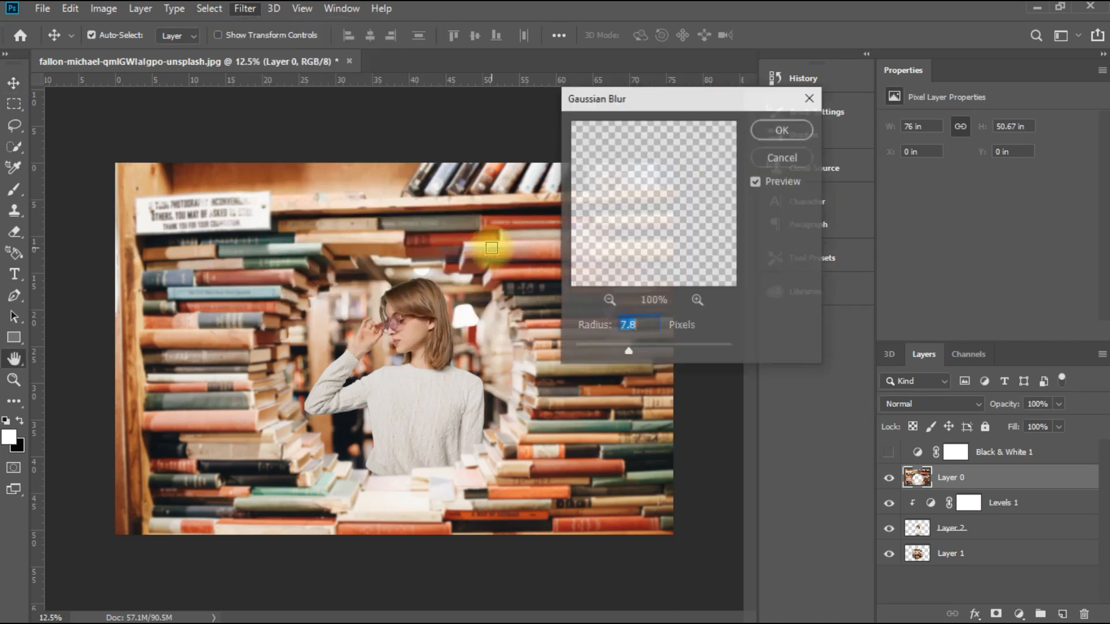
left_click_drag(630, 350, 632, 348)
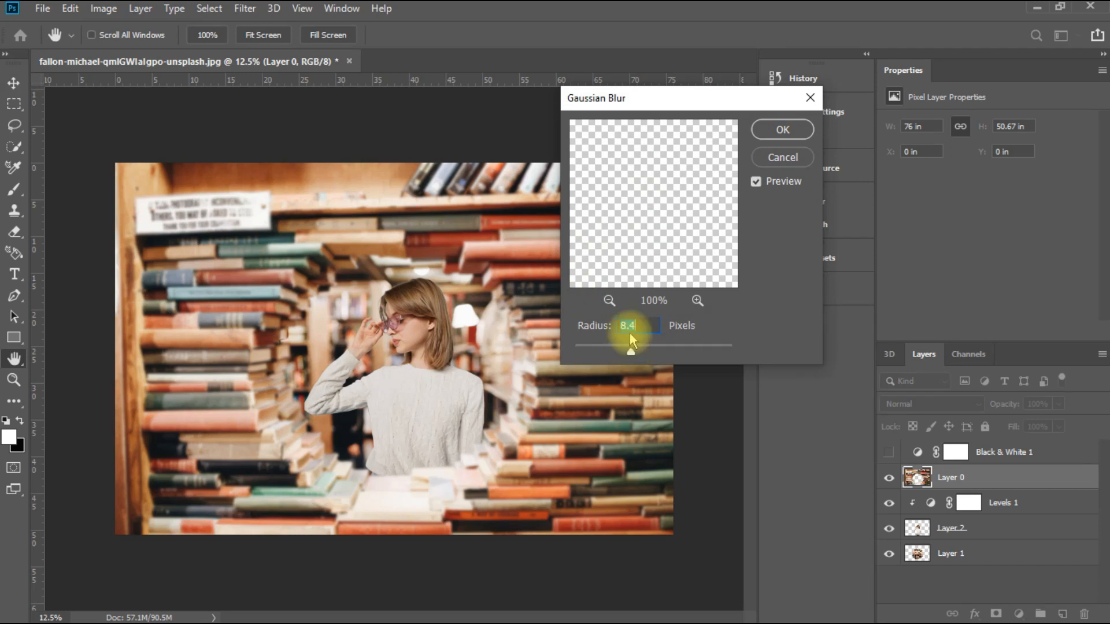
left_click(775, 133)
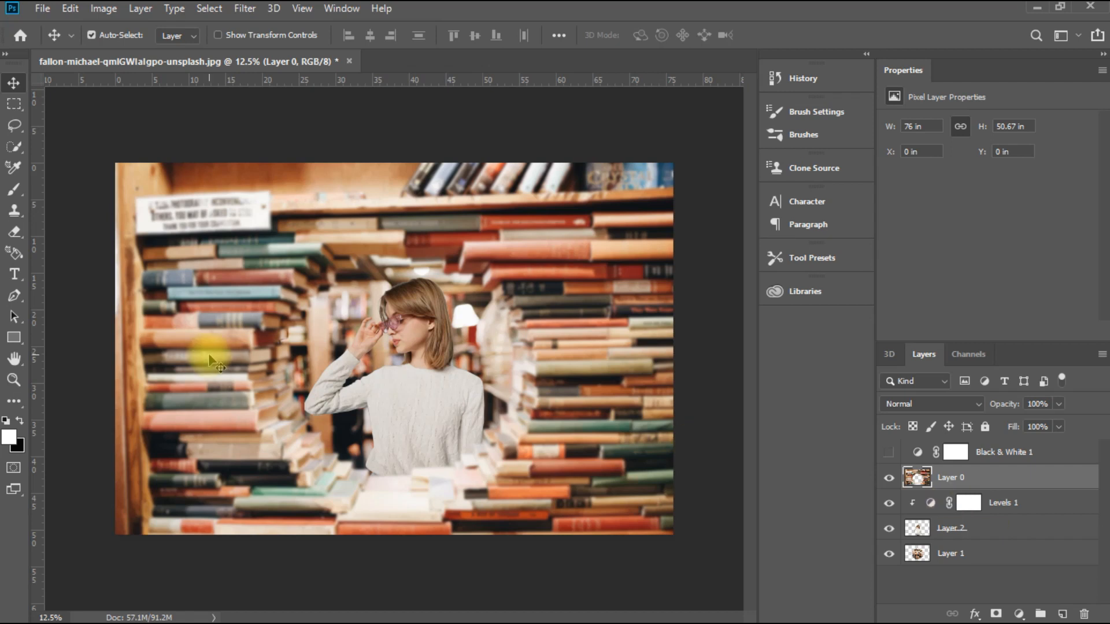
Step: Merge the visible layers into one, and duplicate the merged layer with the original hidden
left_click(986, 480)
right_click(986, 480)
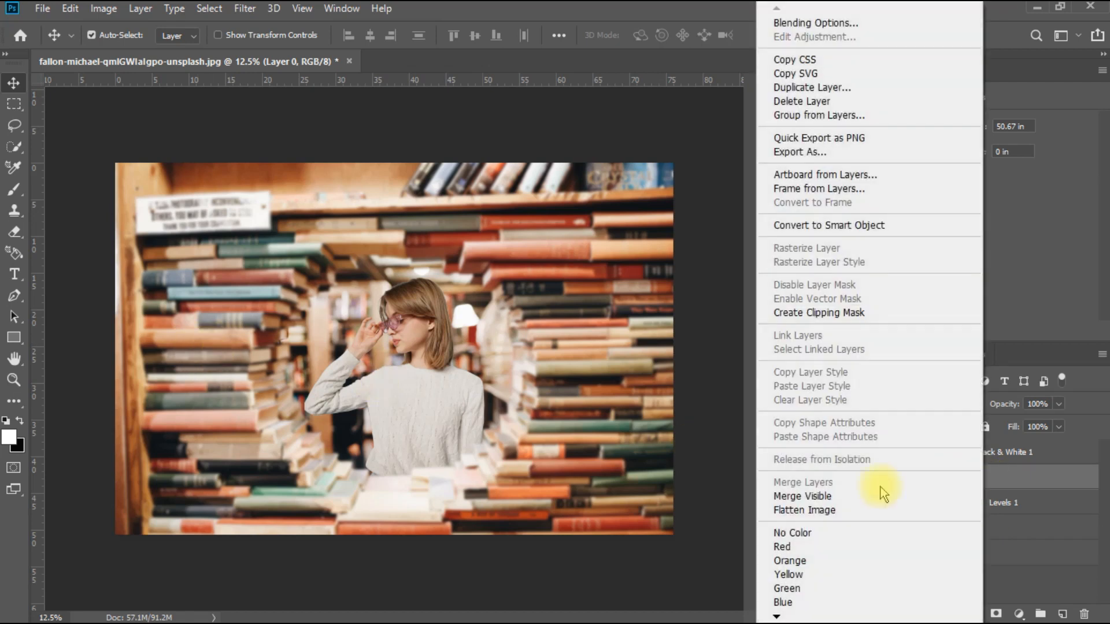
left_click(872, 492)
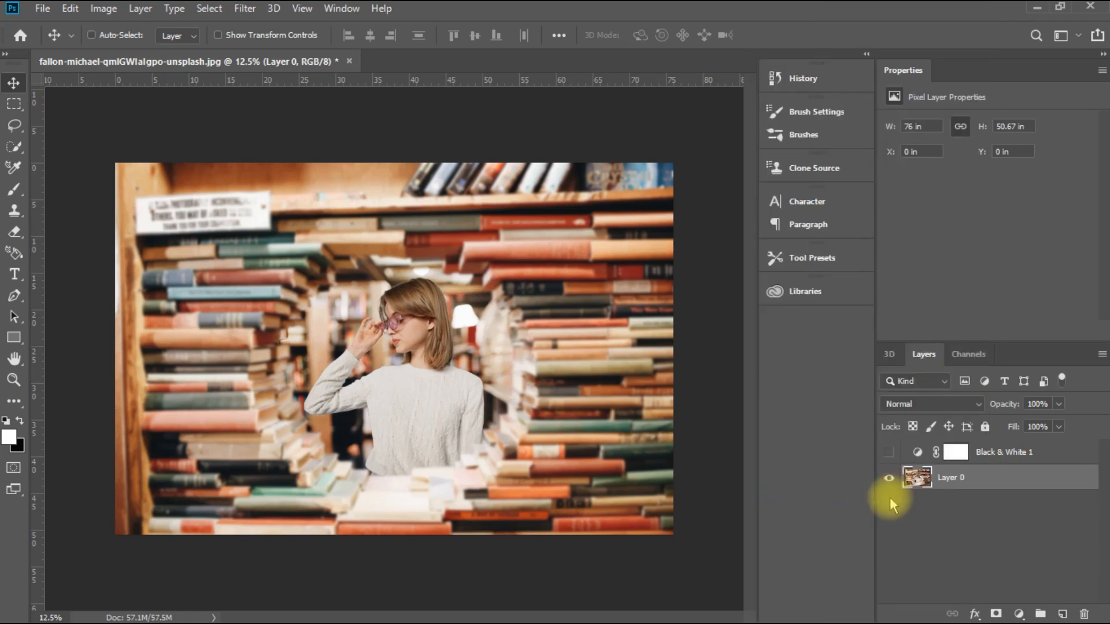
key("ctrl+j")
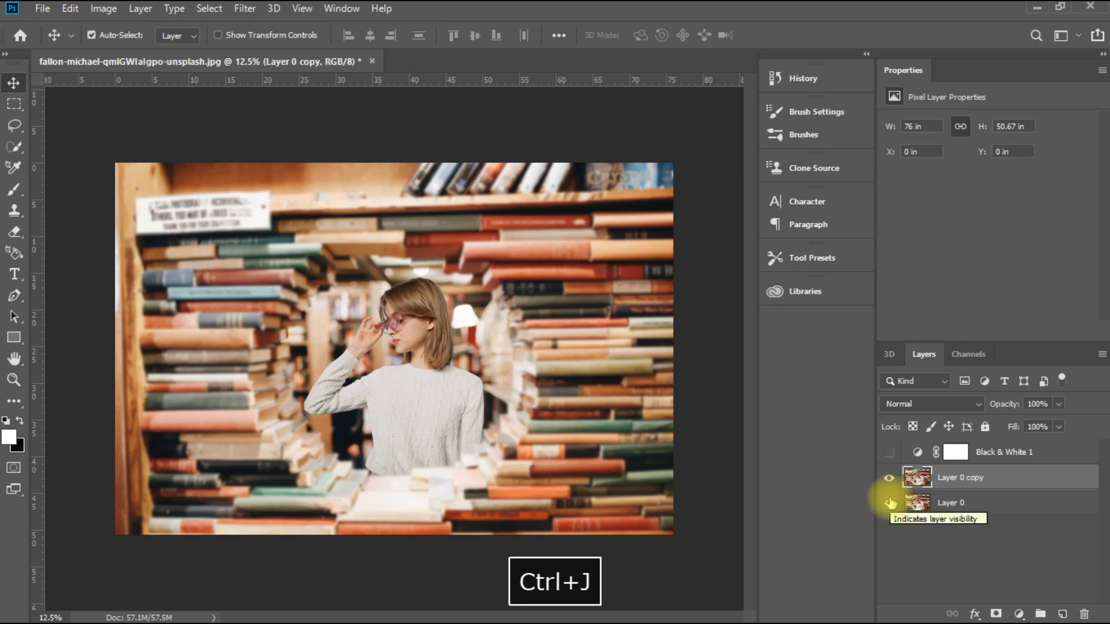
left_click(889, 502)
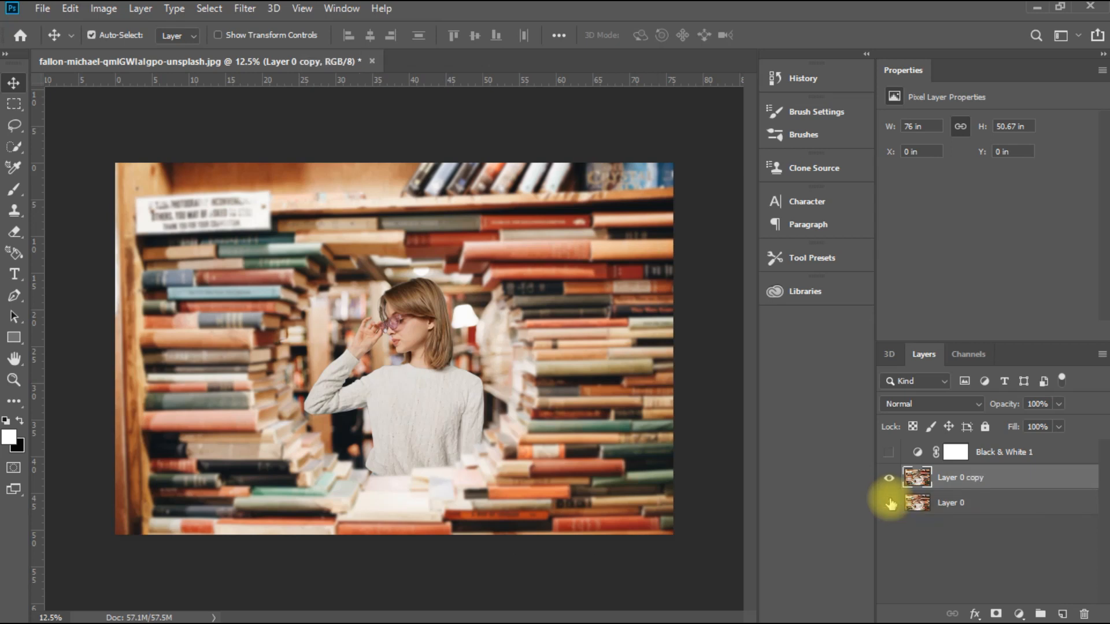
Step: Open the Camera Raw Filter for the duplicate of the merged layer
left_click(302, 8)
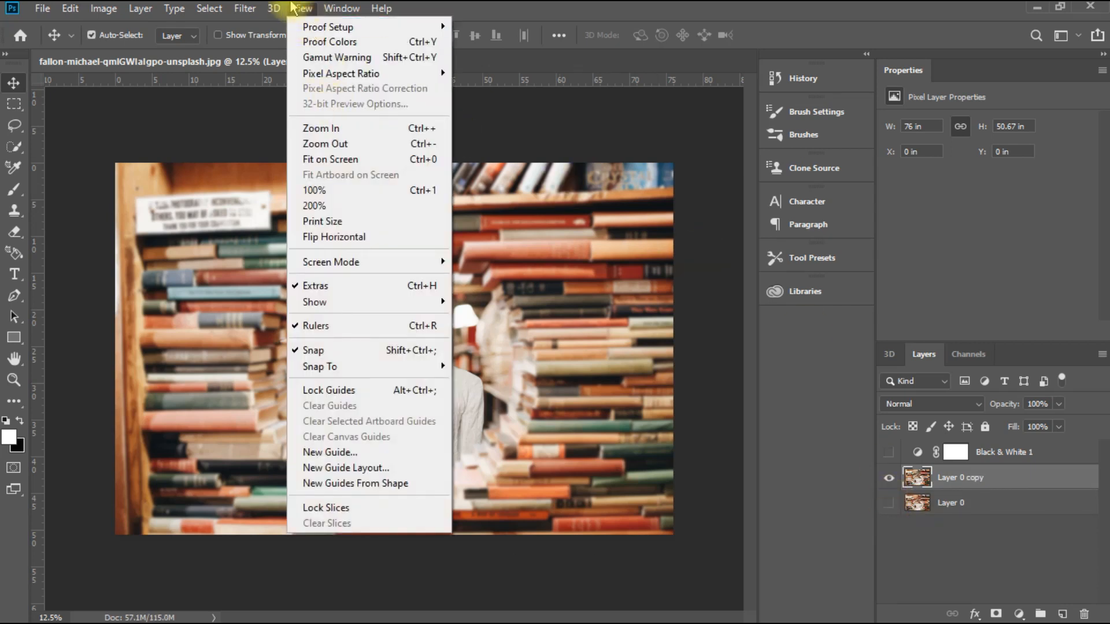
mouse_move(245, 11)
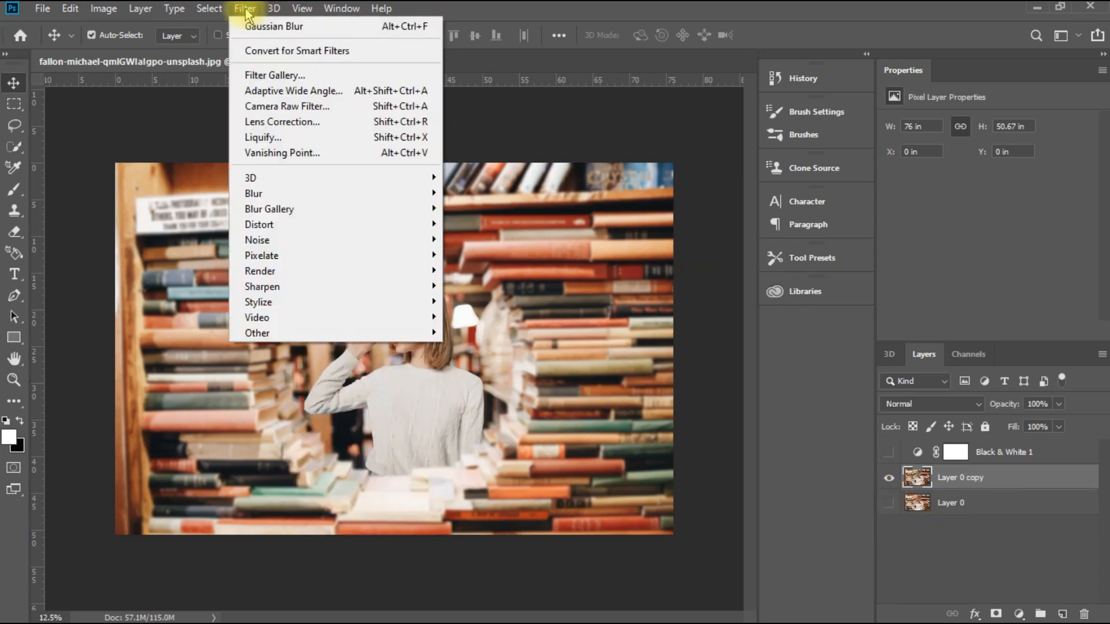
left_click(288, 109)
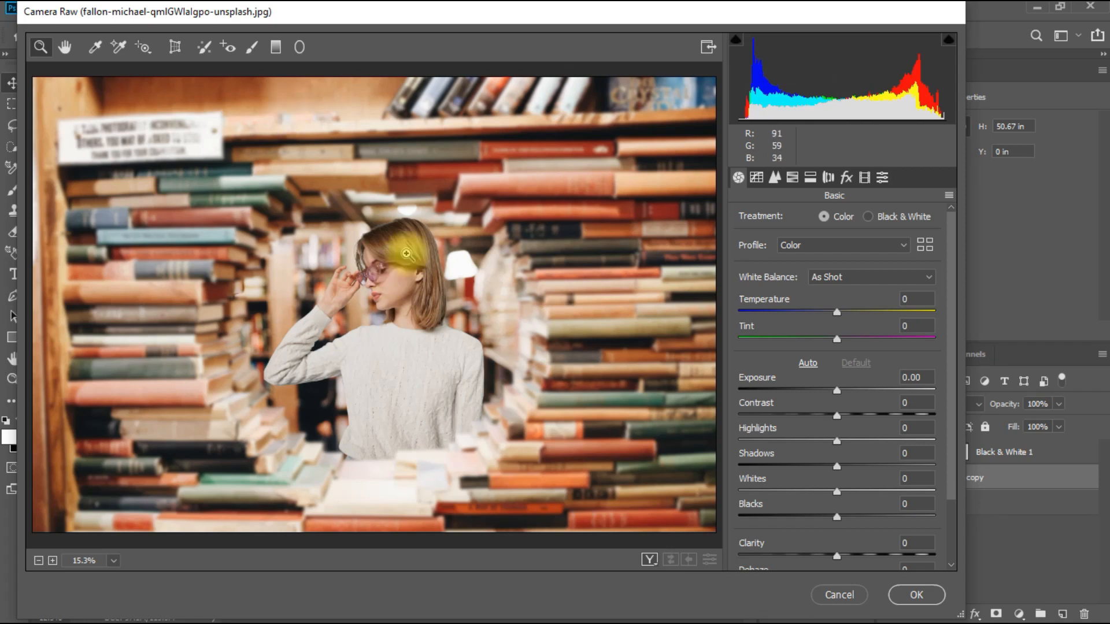
Step: Try white balance variations in Camera Raw with tints of -14, +29 and -8 and temperatures of -3 and -25
left_click_drag(837, 340, 825, 340)
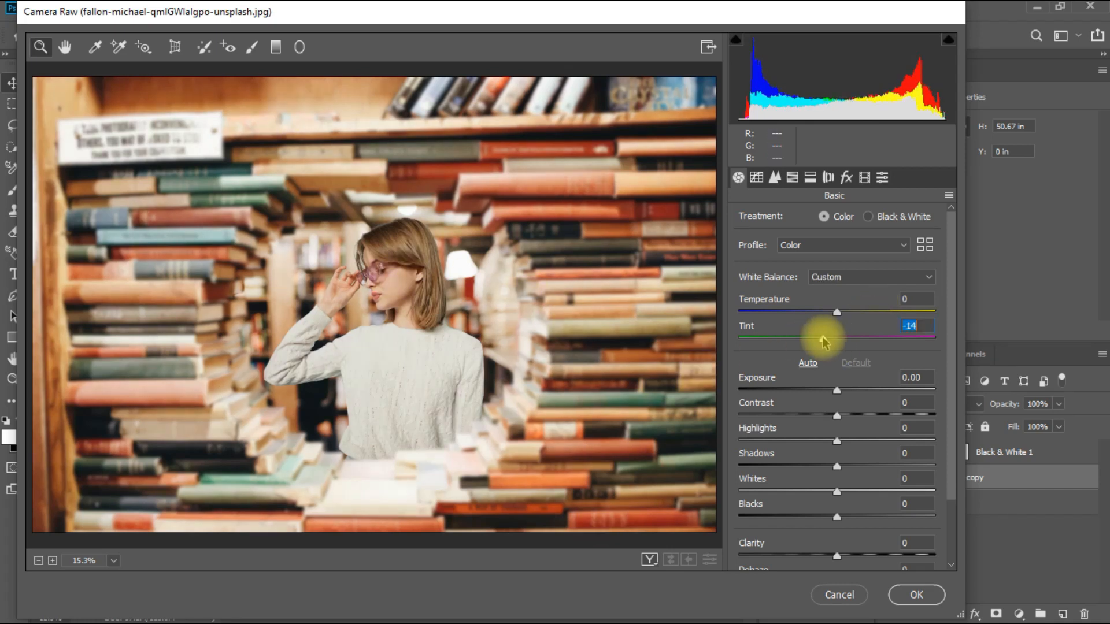
left_click_drag(815, 337, 835, 312)
left_click(865, 339)
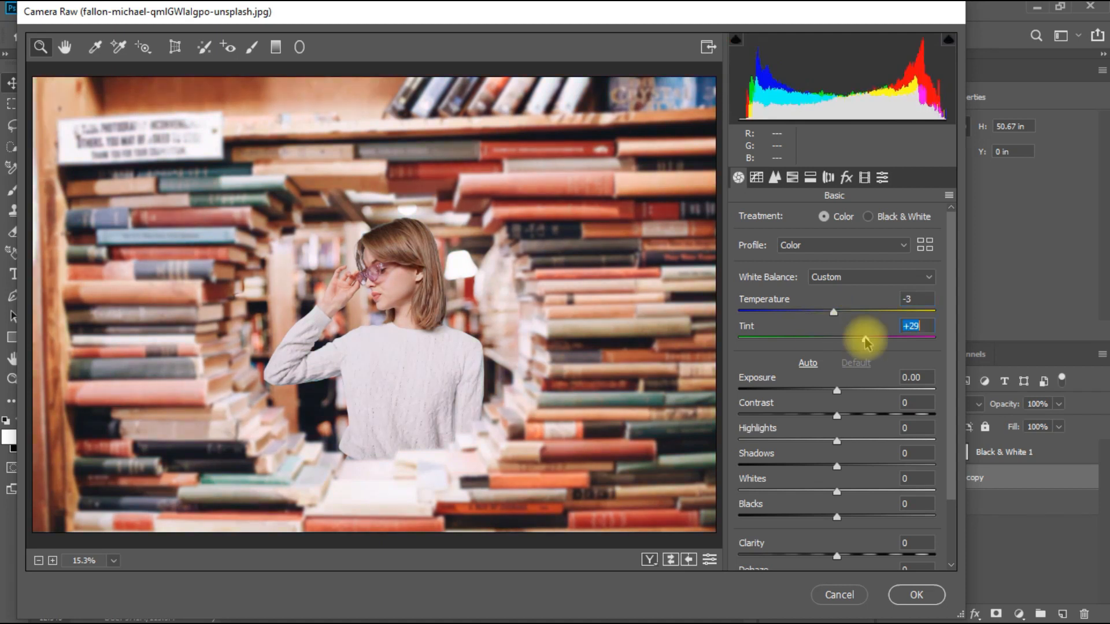
left_click(810, 312)
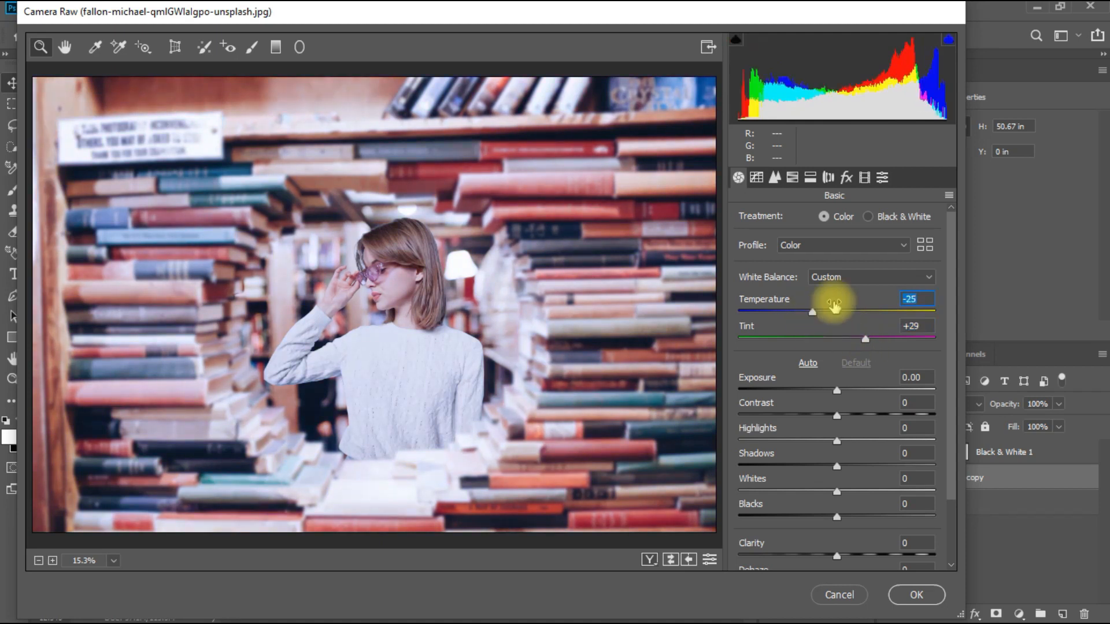
left_click(831, 339)
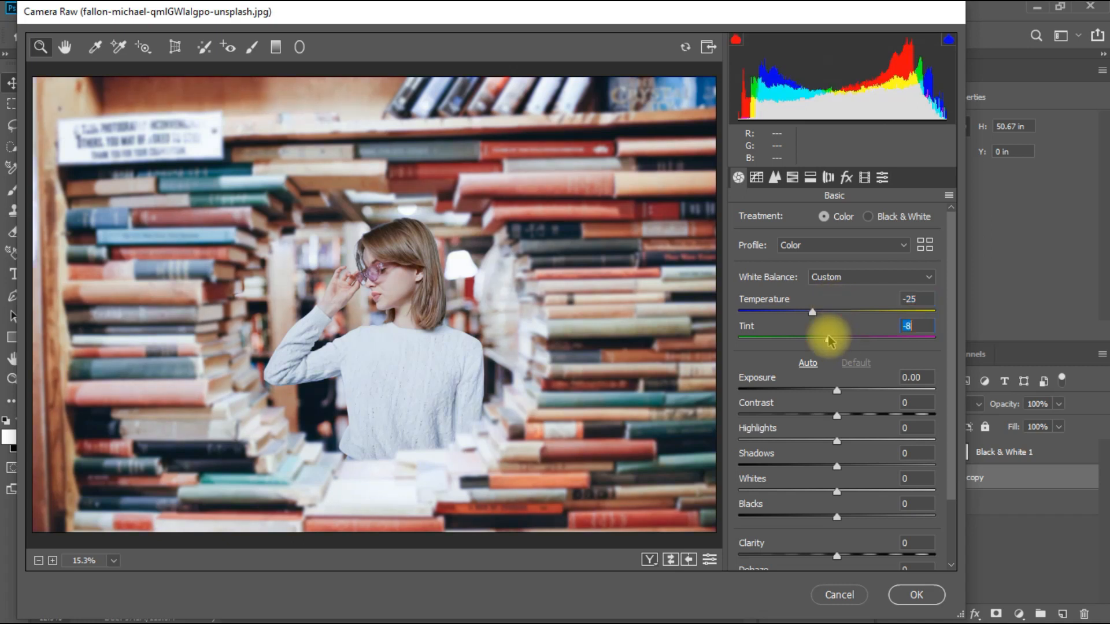
Step: Set the Camera Raw temperature to +1, tint to -10, exposure to +0.10 and contrast to +18
left_click(838, 312)
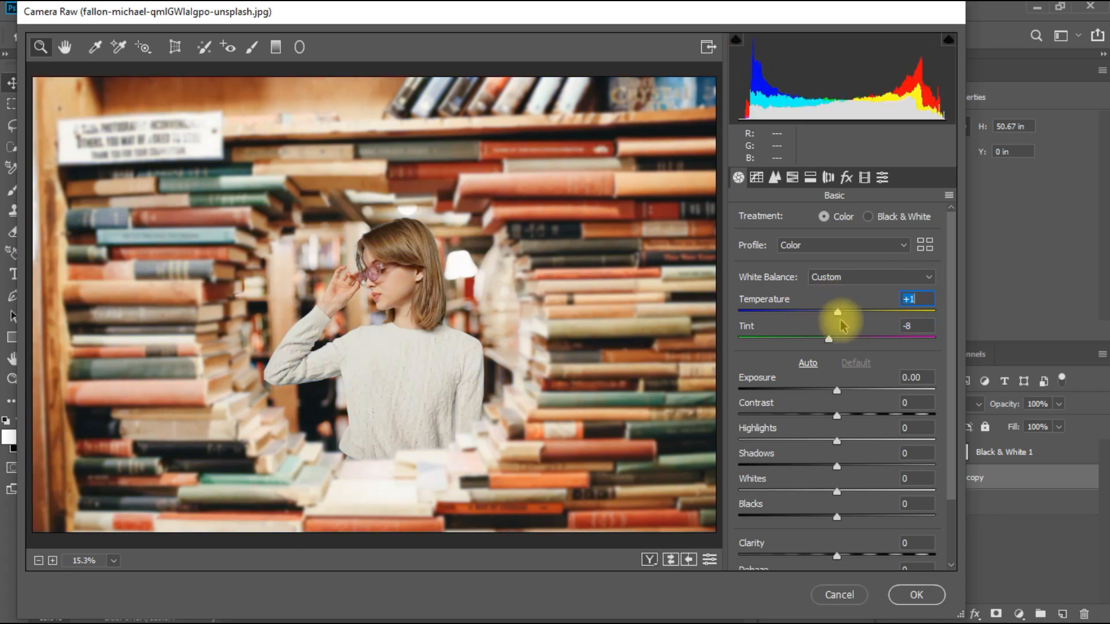
left_click(828, 339)
left_click(842, 390)
left_click_drag(843, 390, 854, 417)
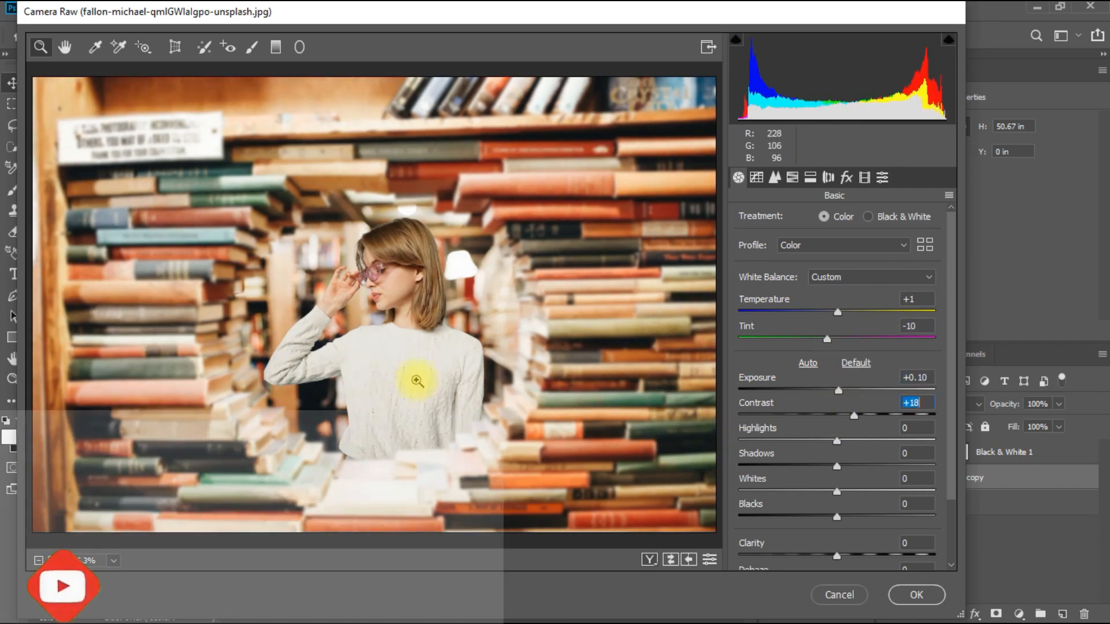
Step: Set the Camera Raw shadows to +7, whites to -42, blacks to +43, clarity to +33 and vibrance to +18
scroll(855, 517, "down", 3)
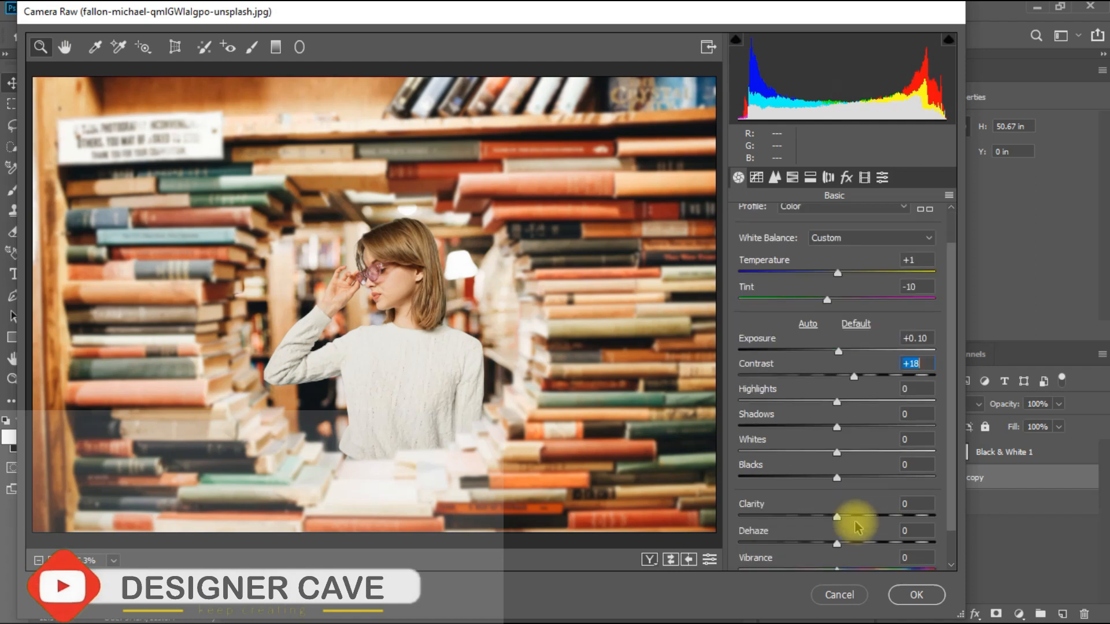
left_click_drag(838, 386, 797, 414)
left_click_drag(837, 438, 880, 436)
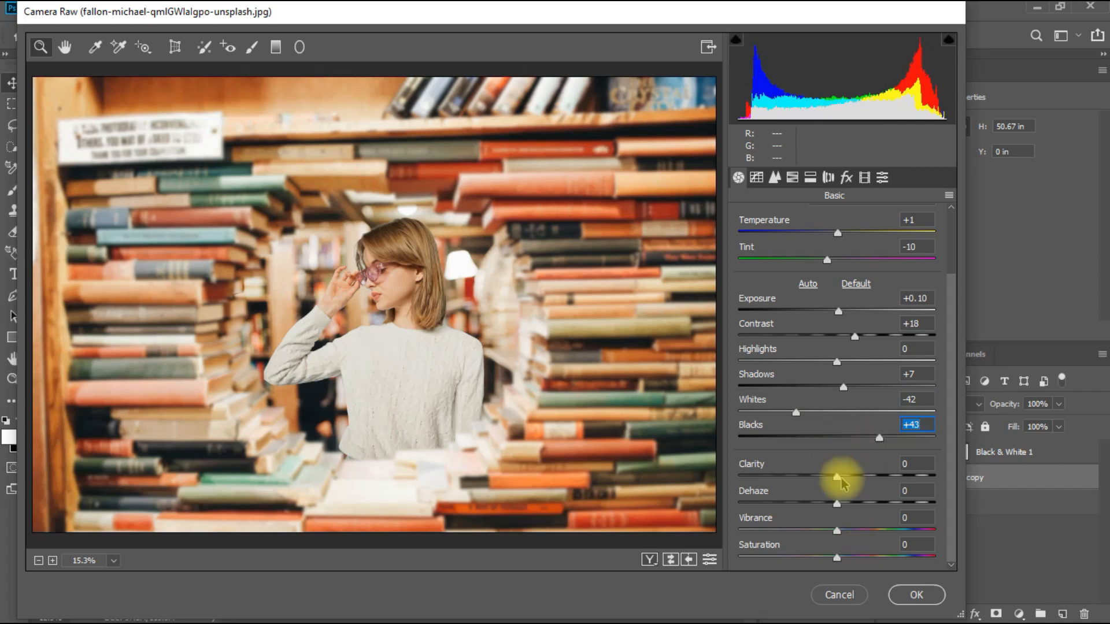
left_click(869, 478)
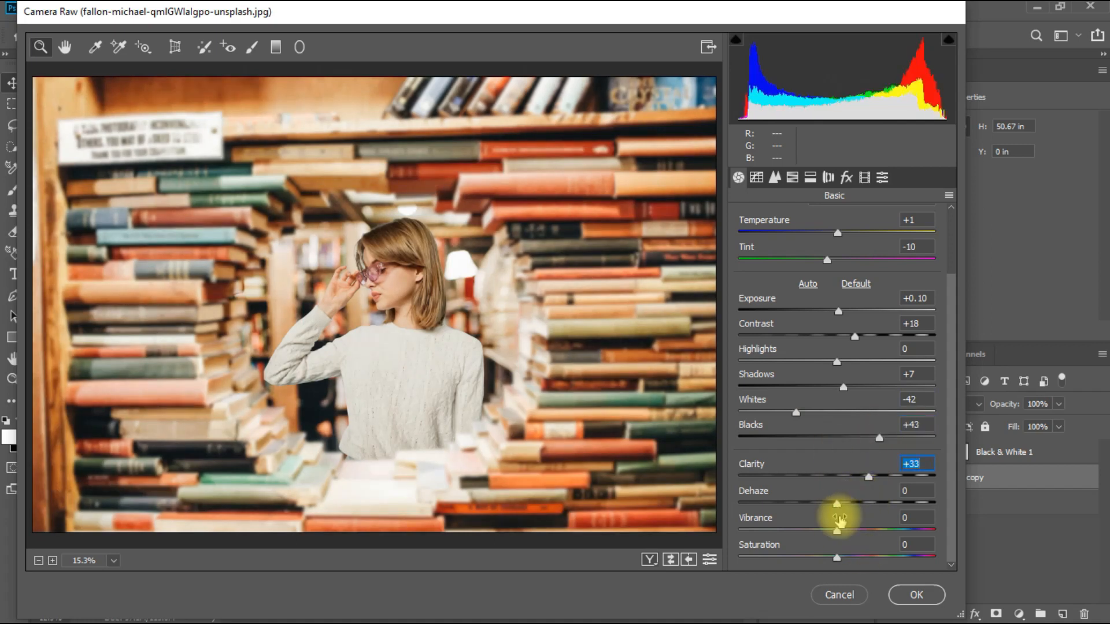
left_click(854, 529)
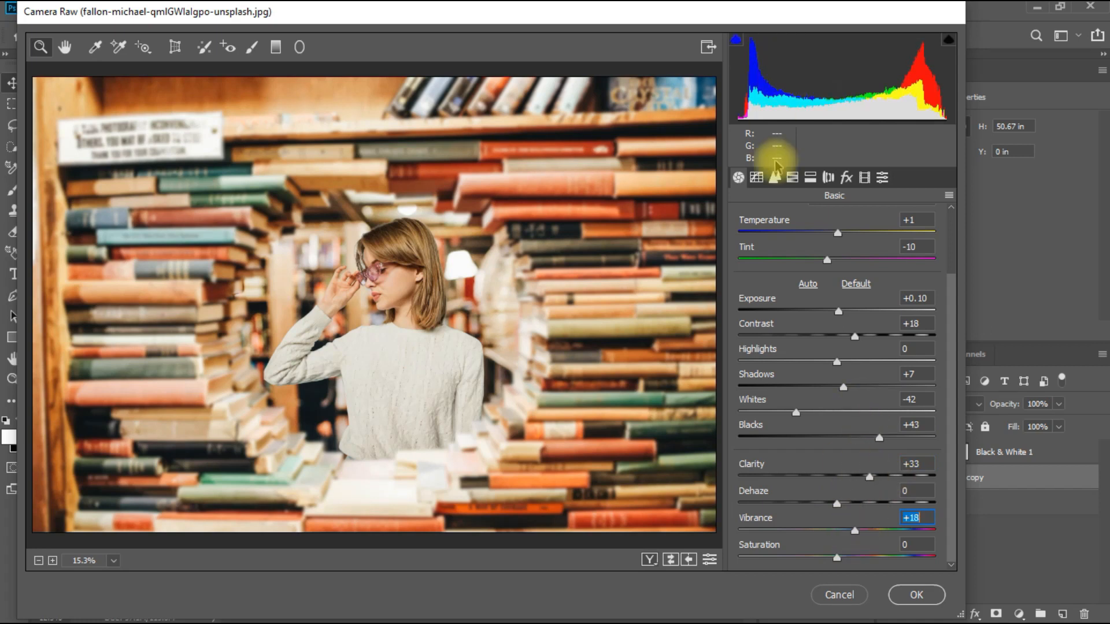
Step: Lift the RGB point curve's black point to output 37 with an anchor in the darks, and set sharpening amount to 24 and detail to 27
left_click(774, 177)
left_click_drag(738, 503, 732, 475)
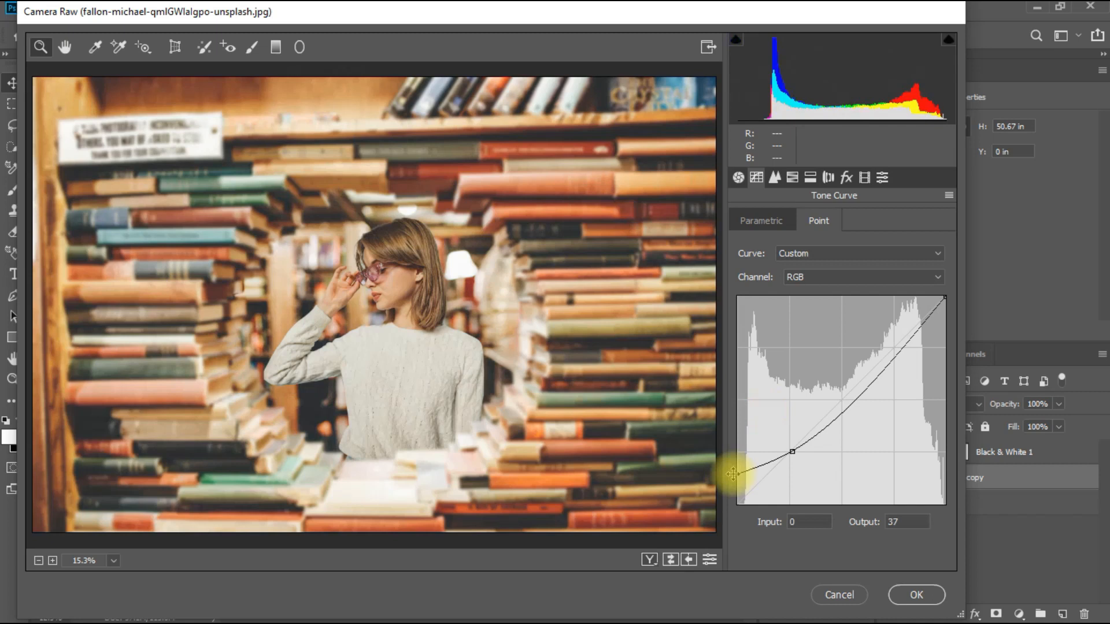
left_click(775, 177)
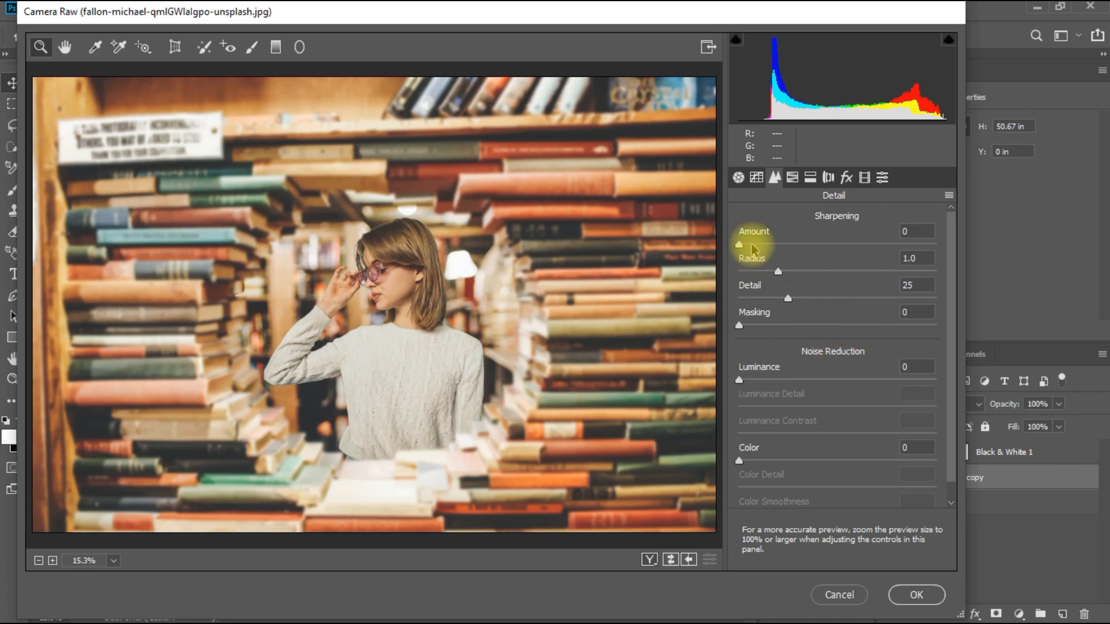
left_click_drag(739, 244, 755, 246)
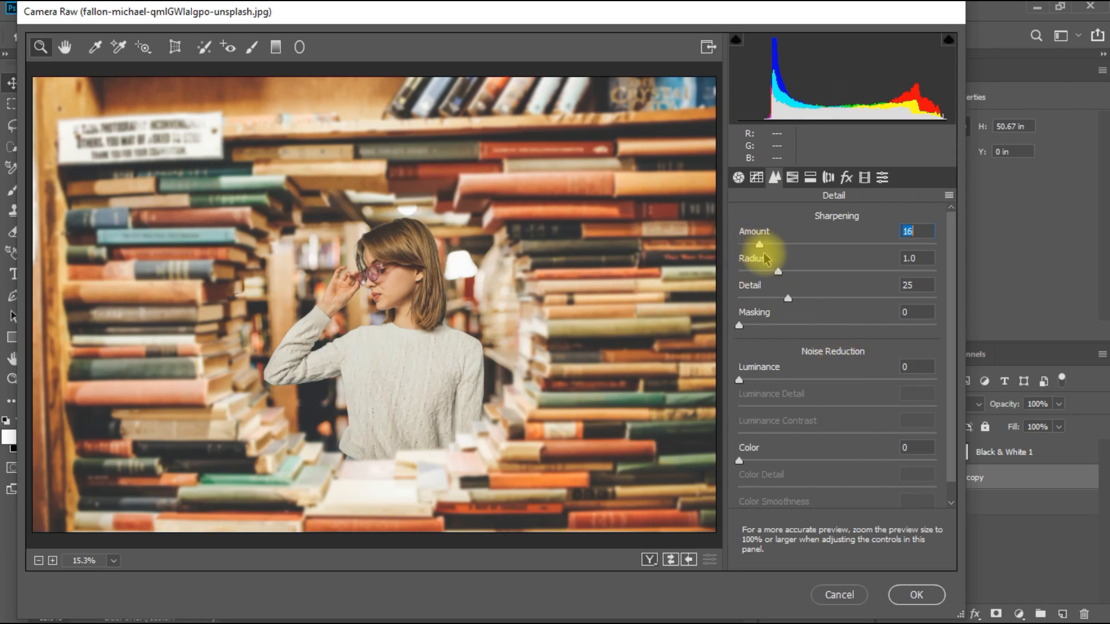
left_click_drag(774, 262, 776, 265)
left_click_drag(787, 298, 795, 302)
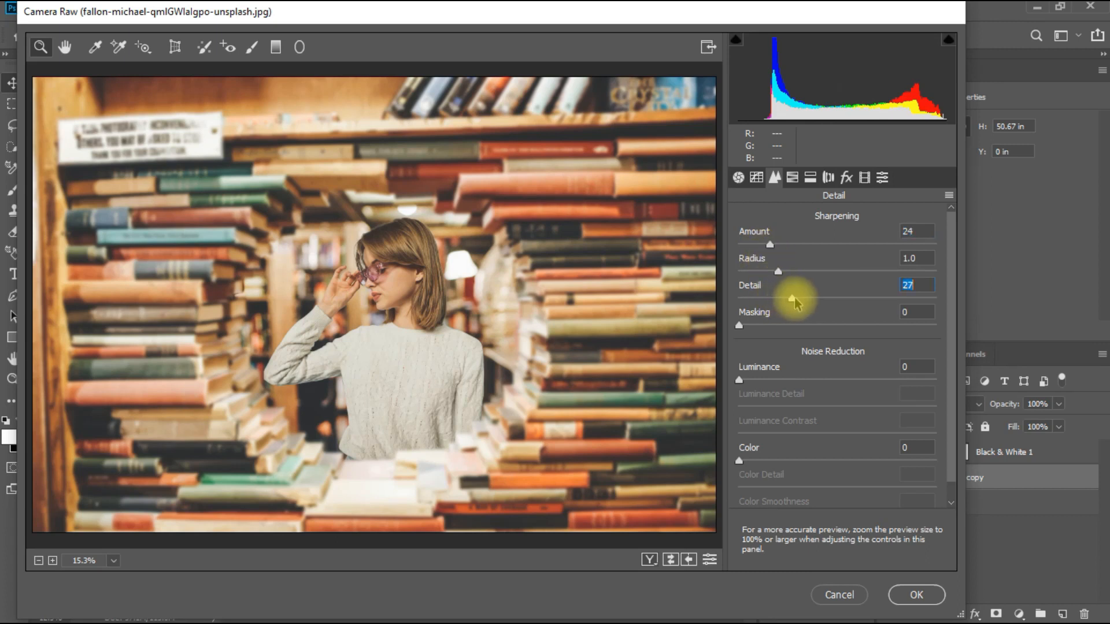
Step: Review the HSL, Effects, Calibration and Presets settings, trying a Calibration shadows tint of -1 and resetting it to 0
left_click(792, 178)
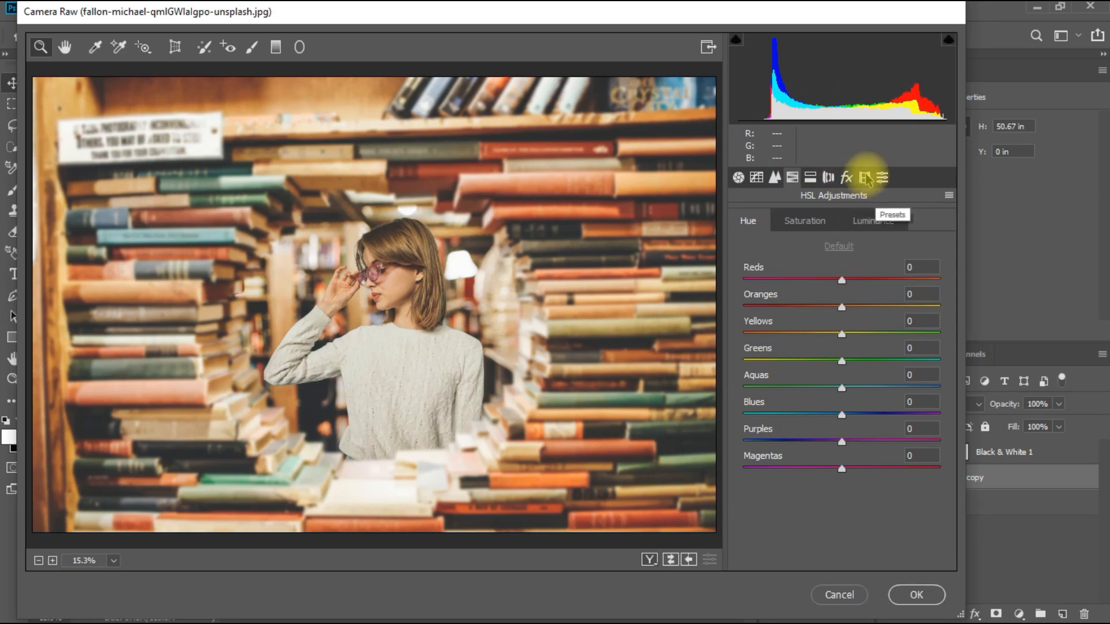
left_click(810, 178)
left_click(828, 178)
left_click(846, 178)
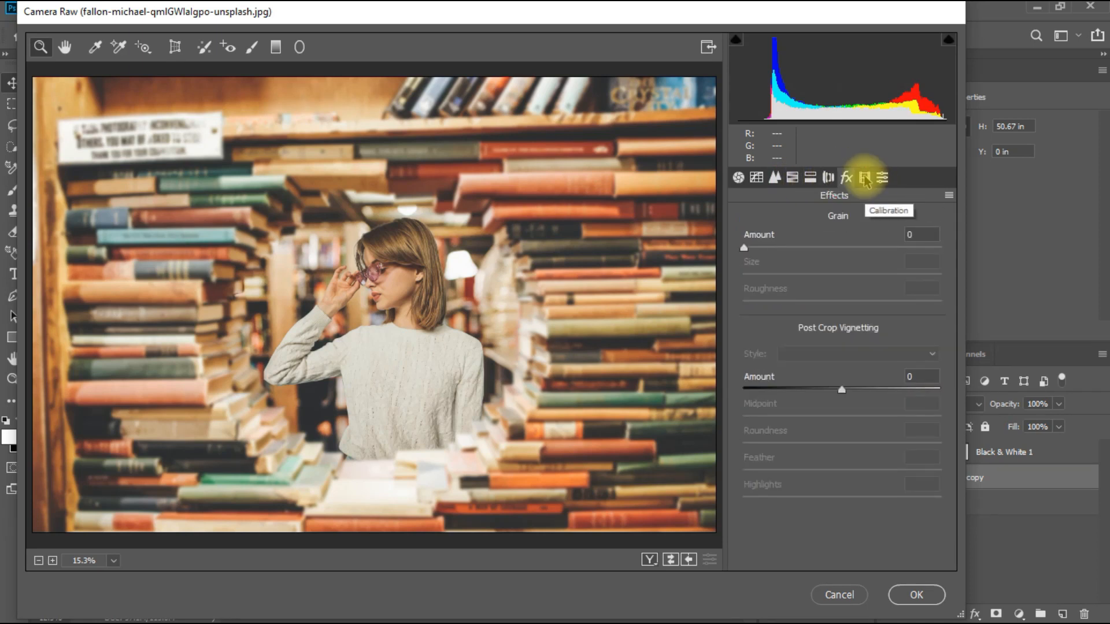
left_click(865, 177)
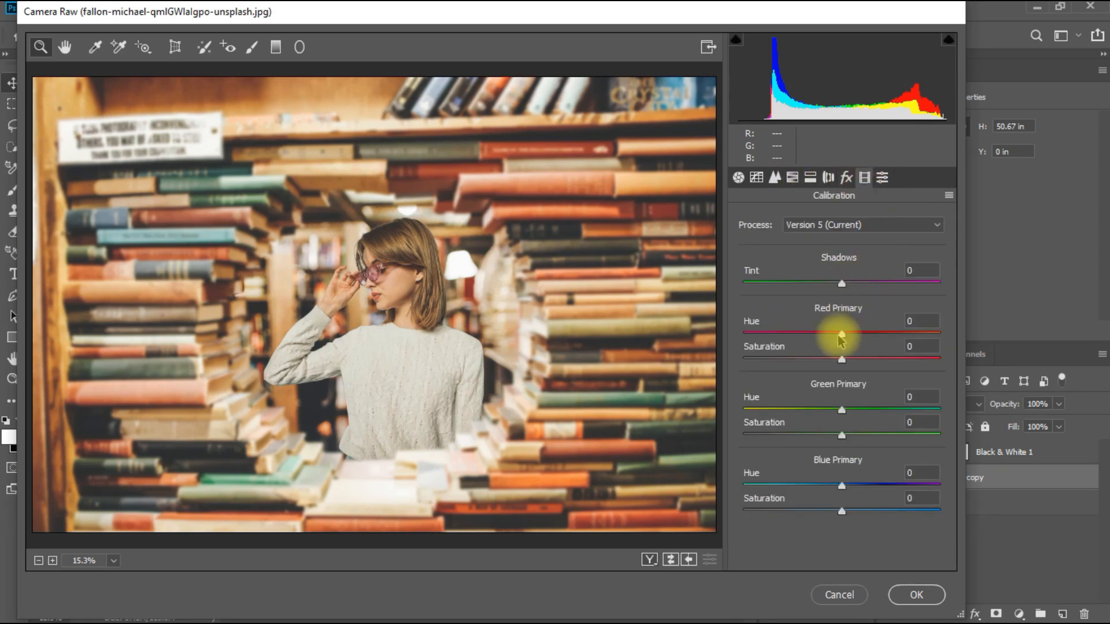
mouse_move(843, 285)
left_mouse_down()
mouse_move(872, 298)
mouse_move(842, 297)
left_mouse_up()
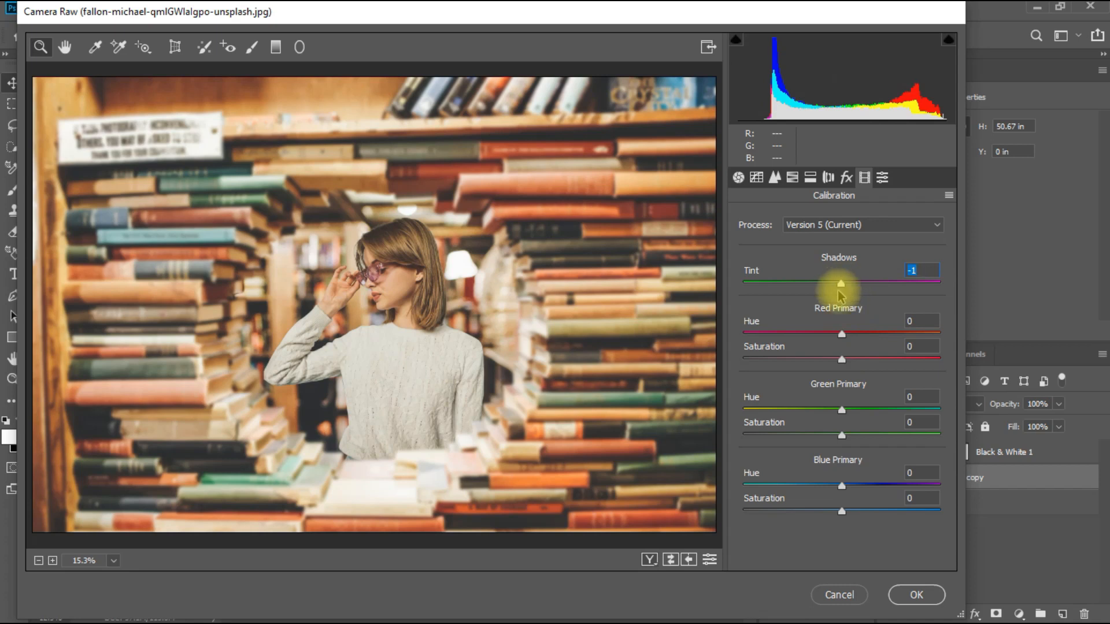
left_click_drag(840, 286, 848, 286)
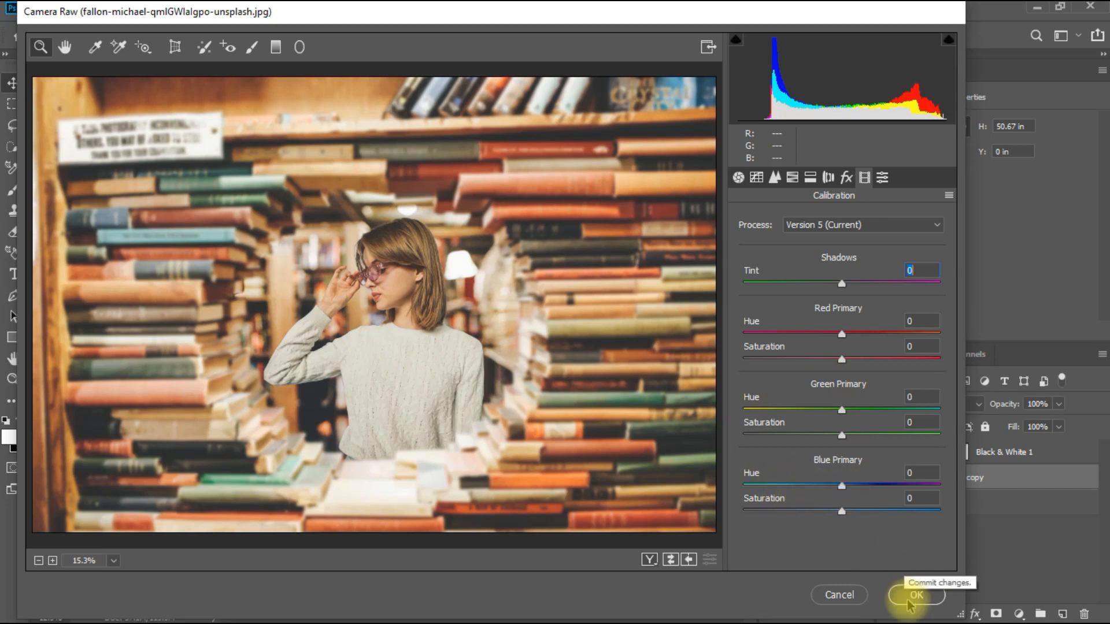
left_click(882, 176)
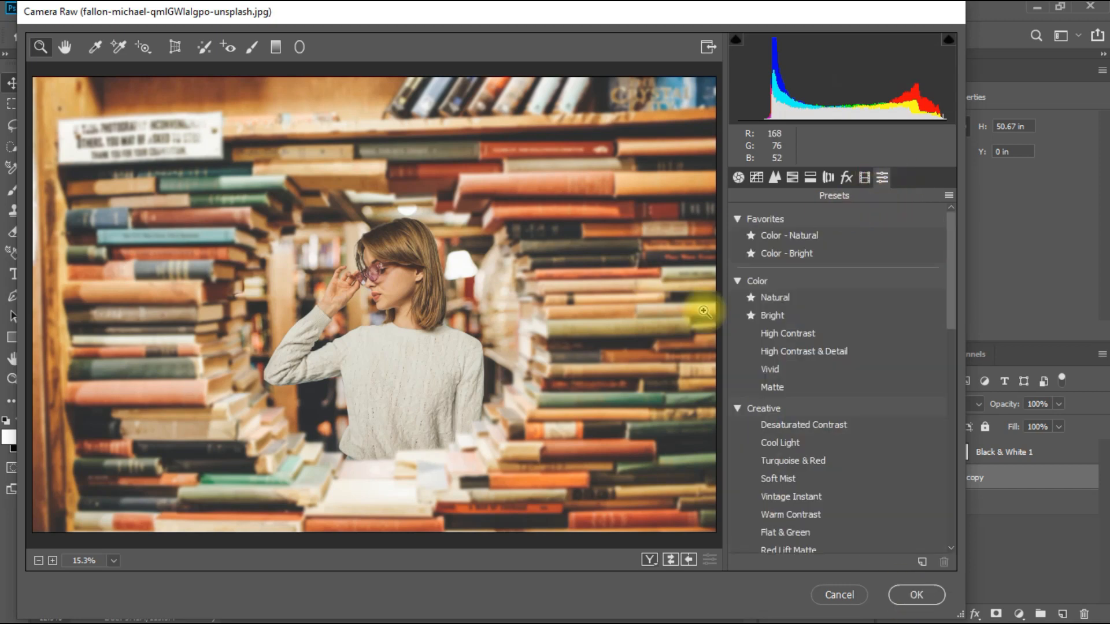
Step: Apply the Camera Raw adjustments, and compare before and after by showing Layer 0 and toggling the visibility of Layer 0 copy
left_click(896, 599)
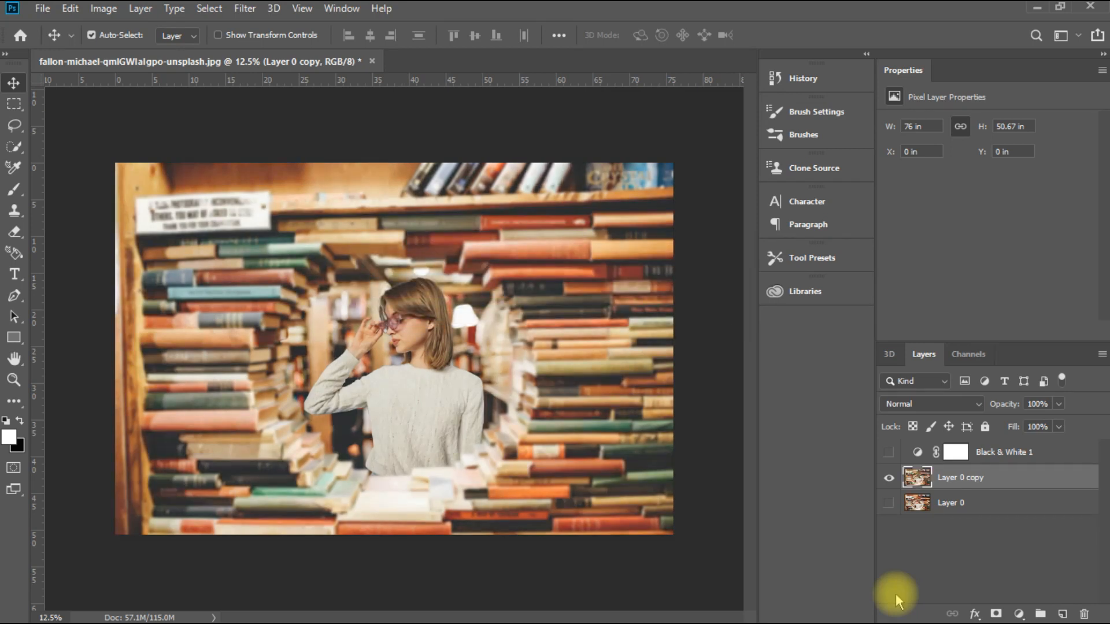
left_click(889, 503)
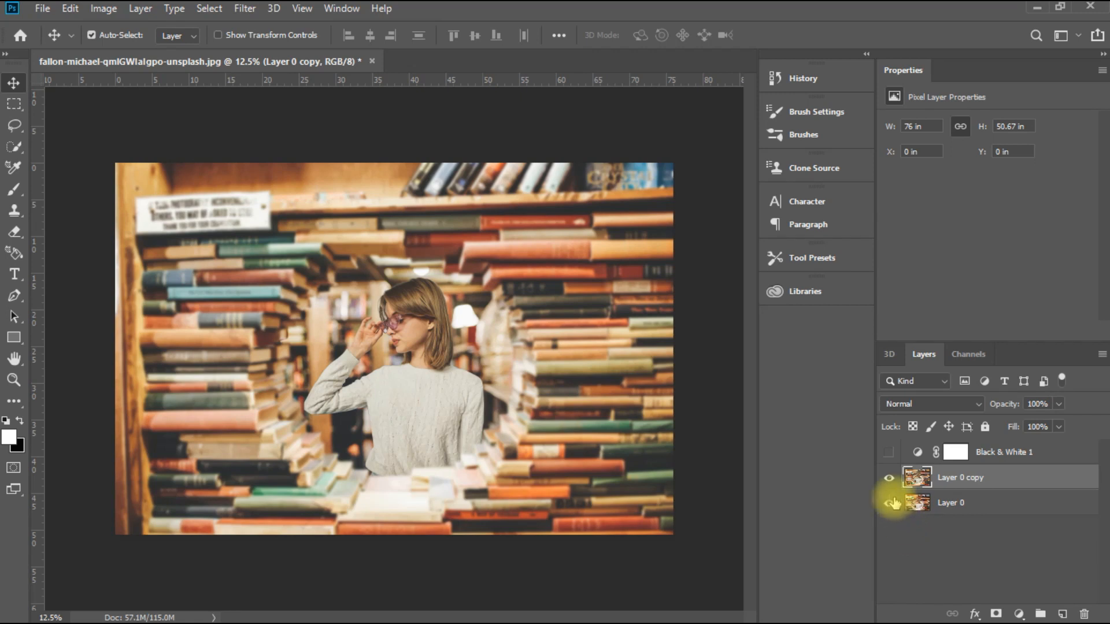
left_click(889, 480)
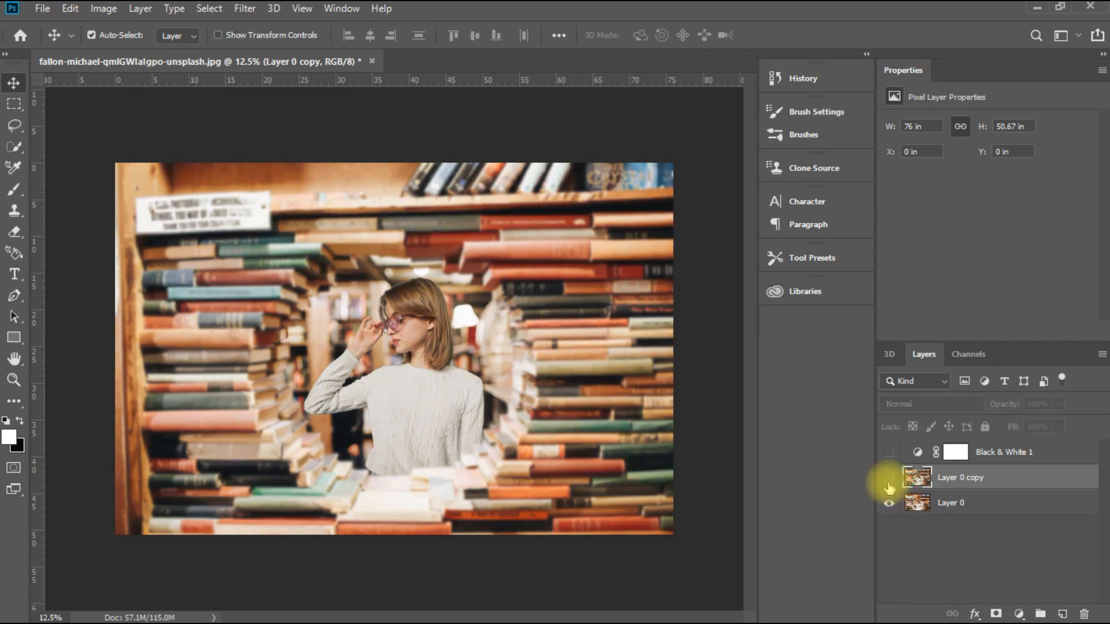
left_click(890, 480)
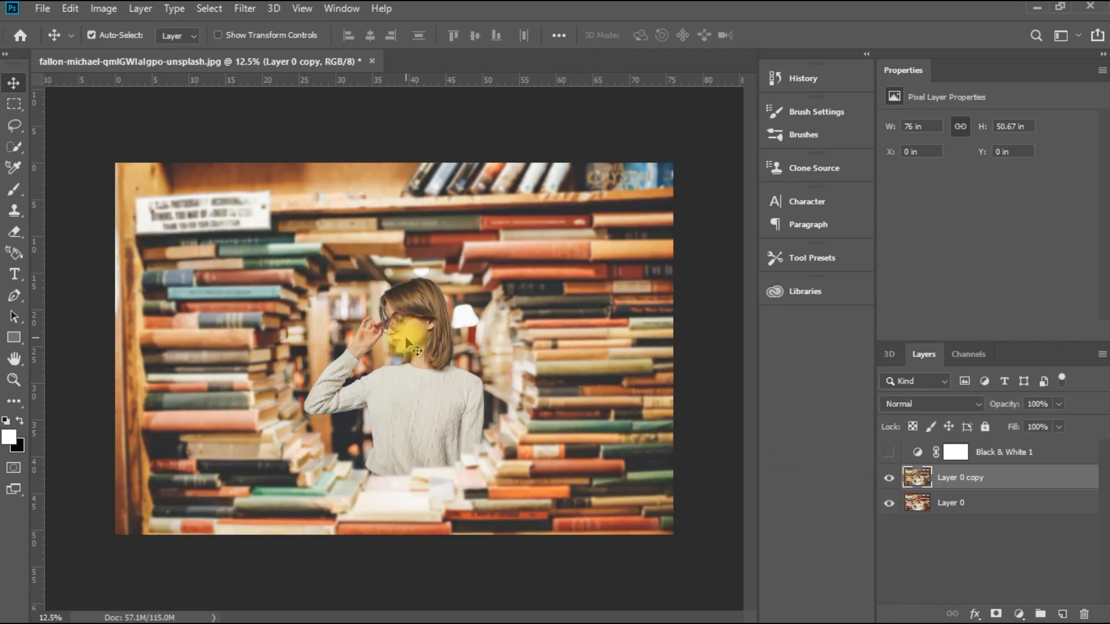